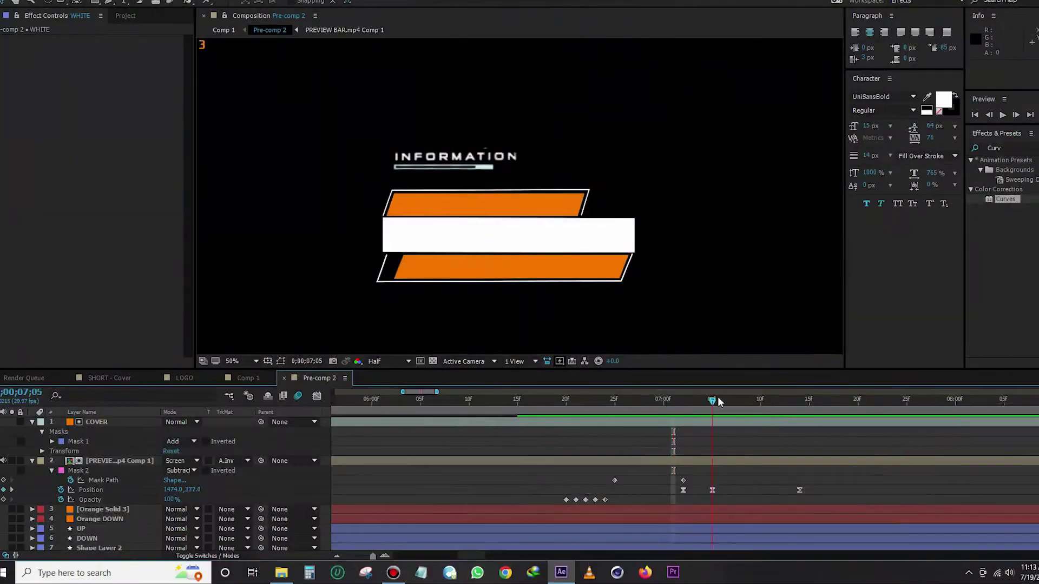
Move the current time in Pre-comp 2 to 0;00;07;10, where the full white bar shows.
drag(712, 400, 761, 400)
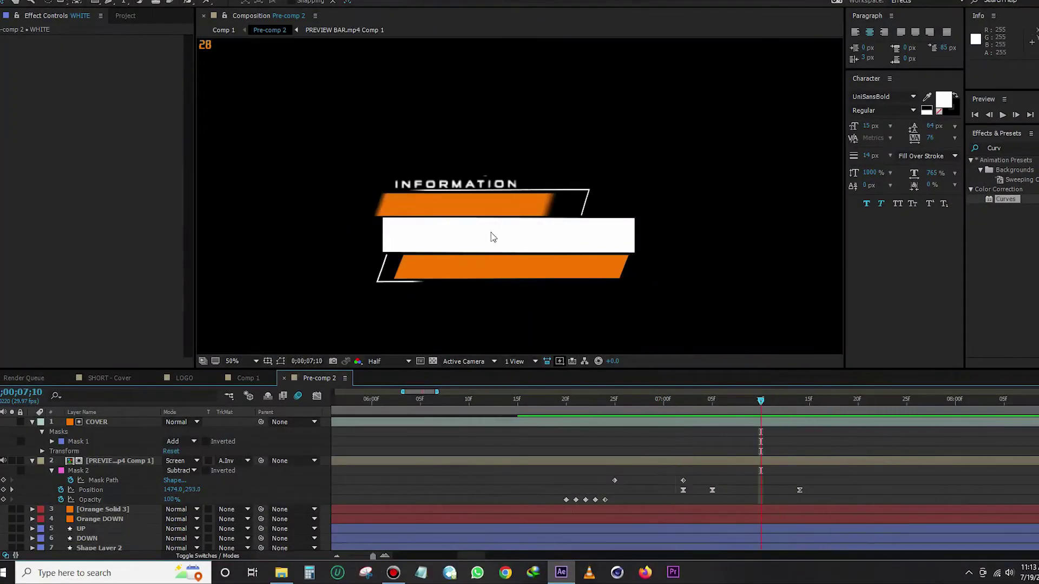
Keyframe WHITE's Trim Paths Start at 0% on 7;10 and 80% at 7;14.
scroll(112, 509, down, 1)
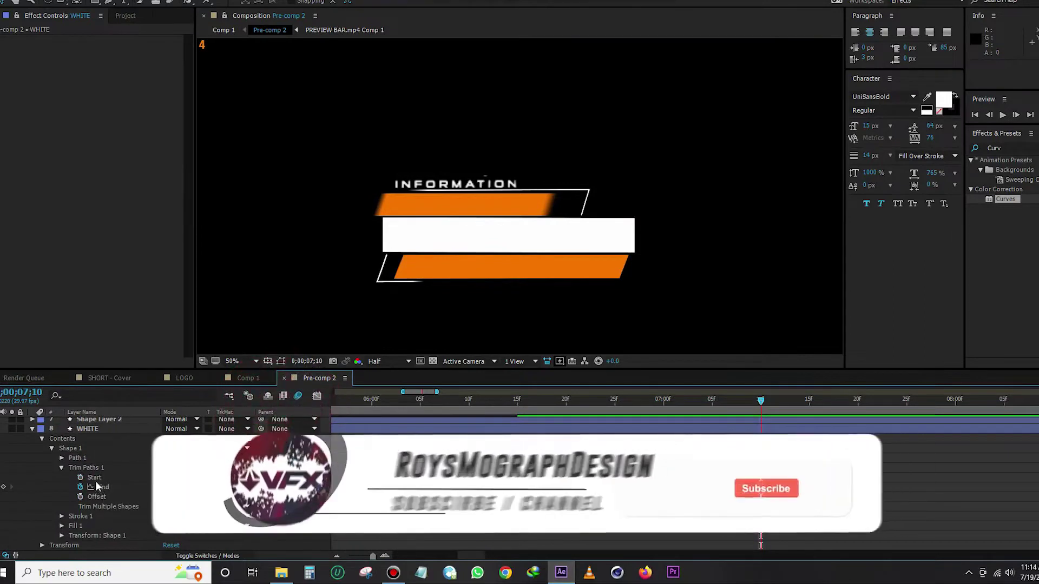
drag(172, 477, 86, 485)
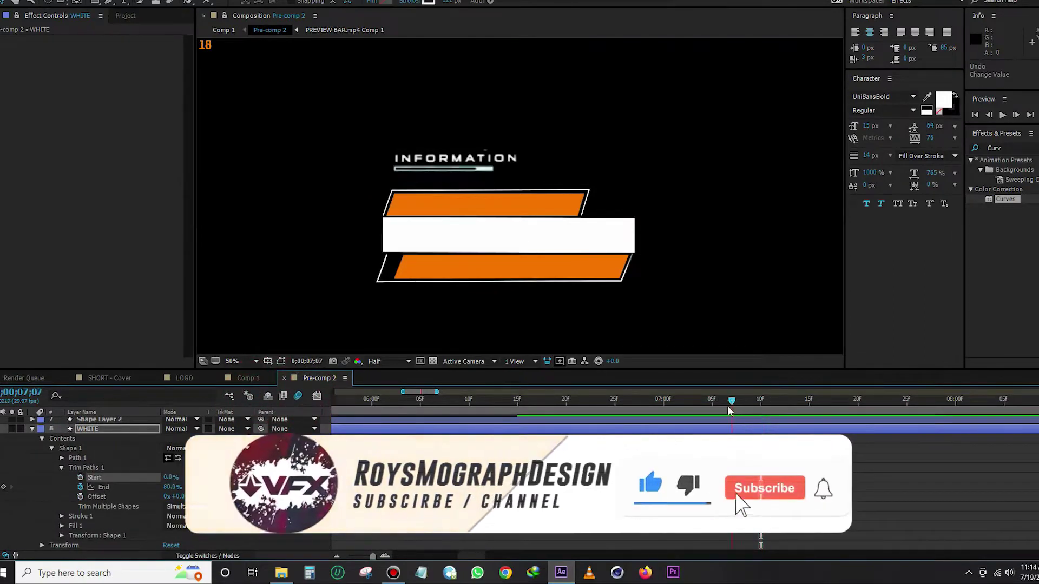
click(80, 477)
drag(760, 400, 800, 403)
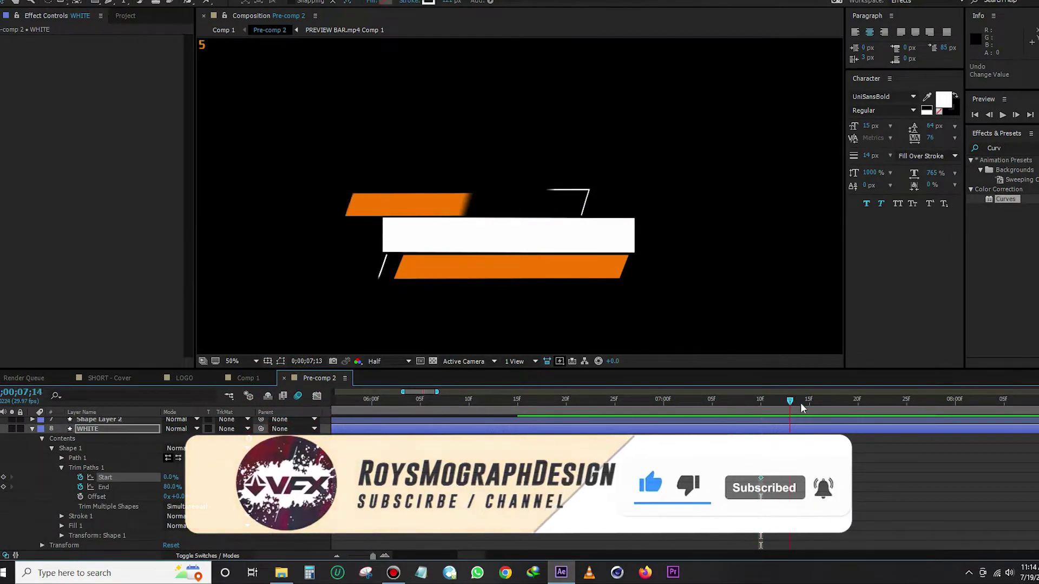
drag(172, 477, 696, 436)
click(172, 478)
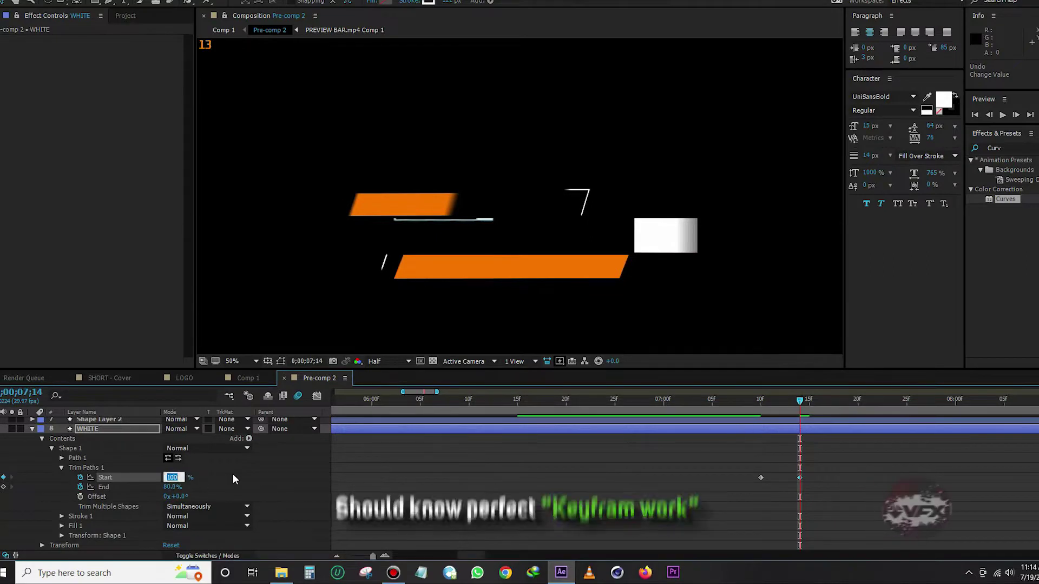
text(80)
key(Return)
Push the 80% keyframe later, add a middle Start keyframe at 7;14, and preview.
mouse_move(797, 422)
mouse_down()
mouse_move(731, 407)
mouse_move(777, 413)
mouse_move(761, 406)
mouse_up()
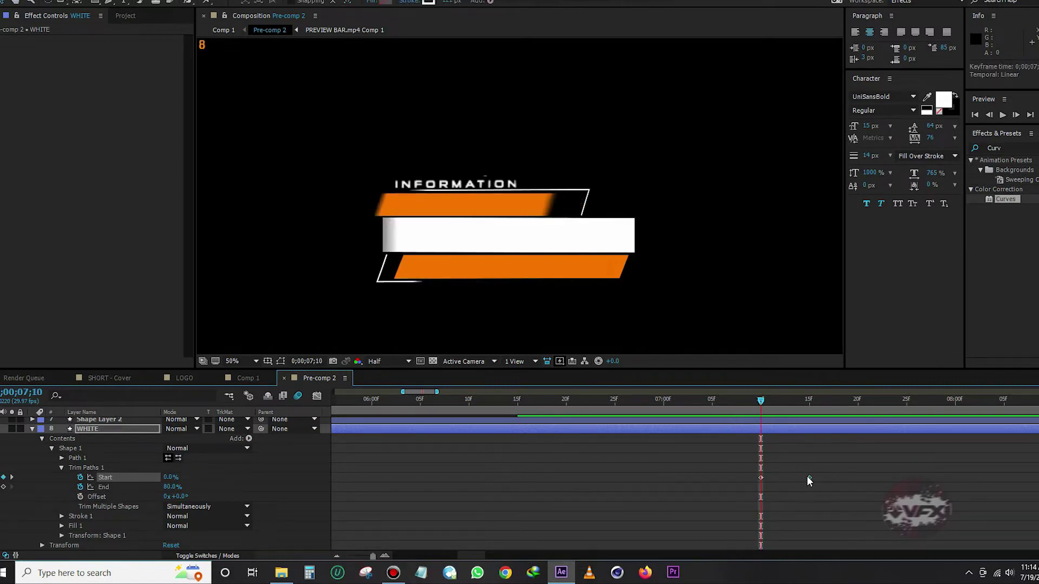
key(Page_Down)
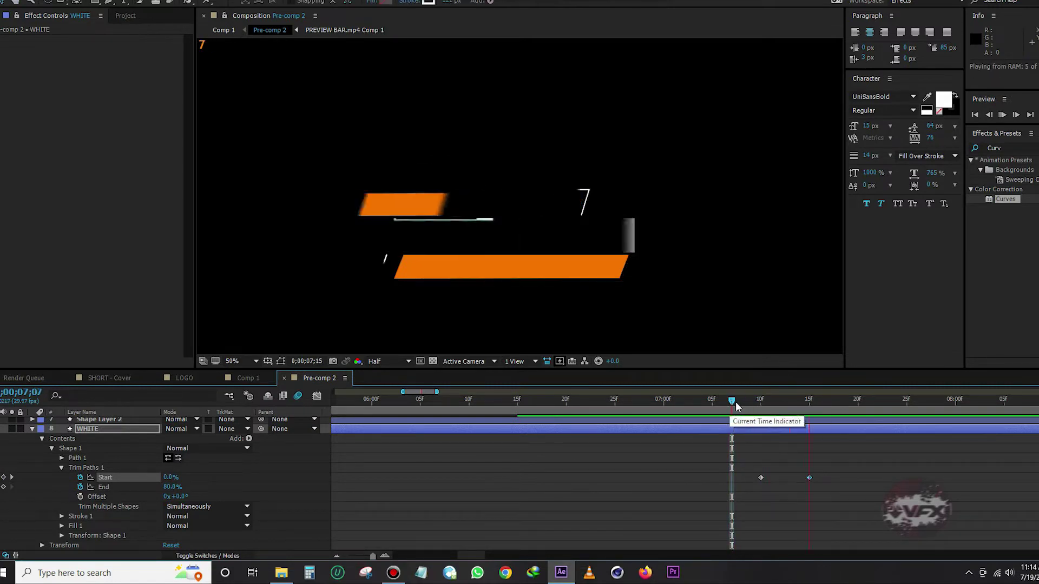
key(Page_Down)
key(Page_Down)
drag(807, 477, 867, 477)
click(796, 401)
click(3, 477)
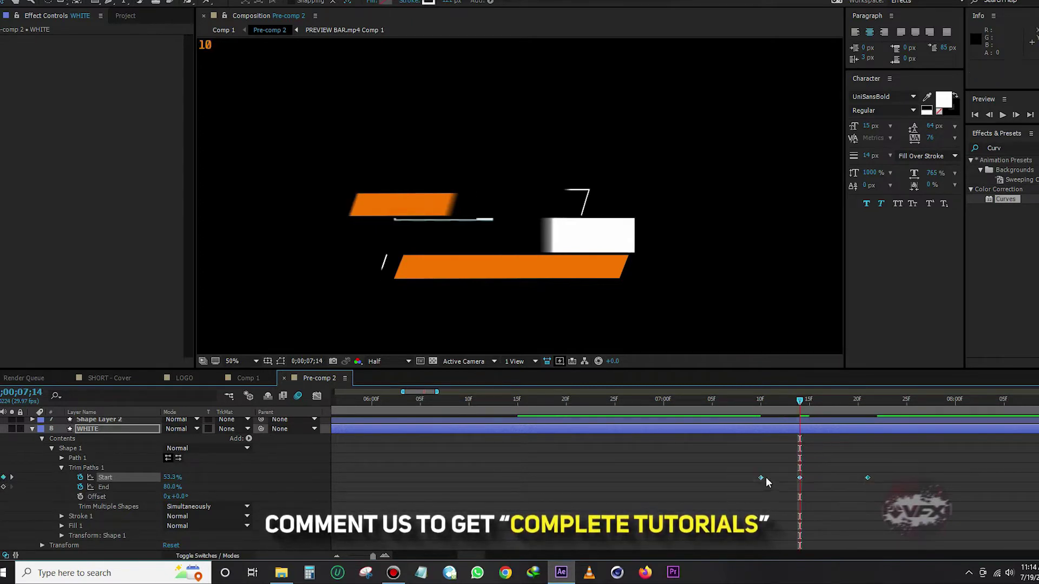
key(space)
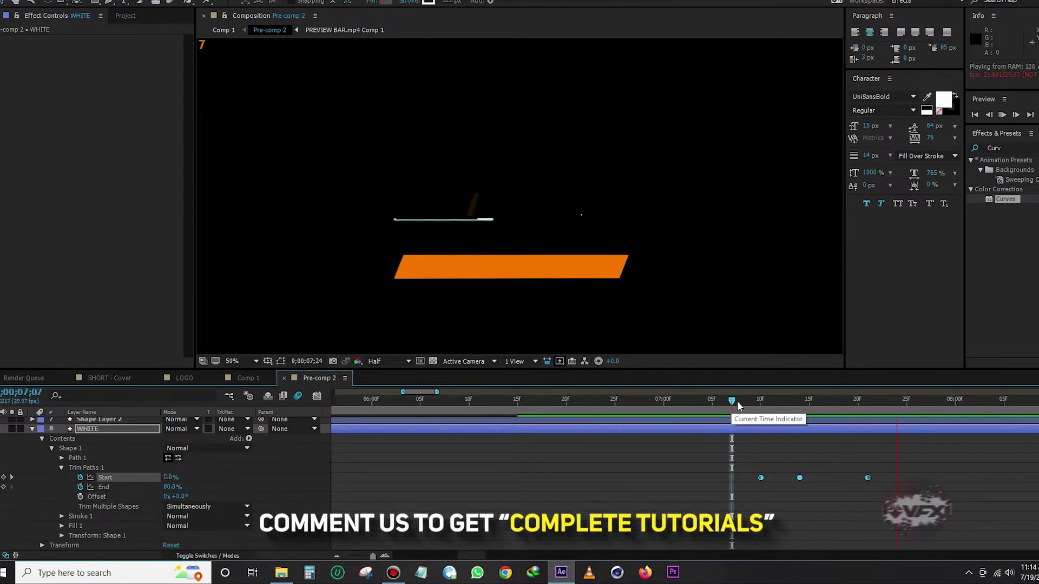
Show the Trim Paths Start curve and apply Easy Ease to all its keyframes.
key(shift+F3)
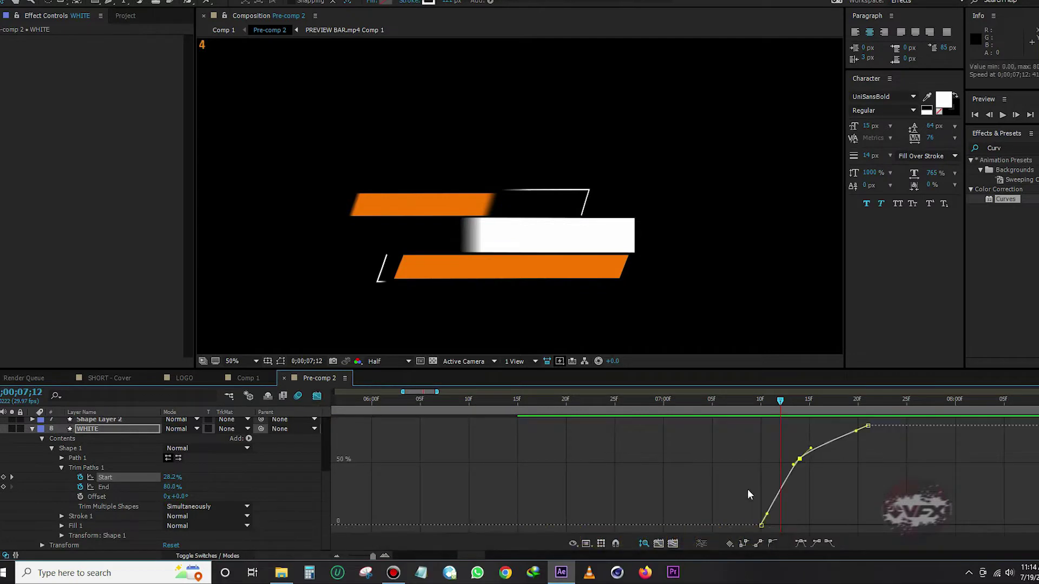
click(878, 485)
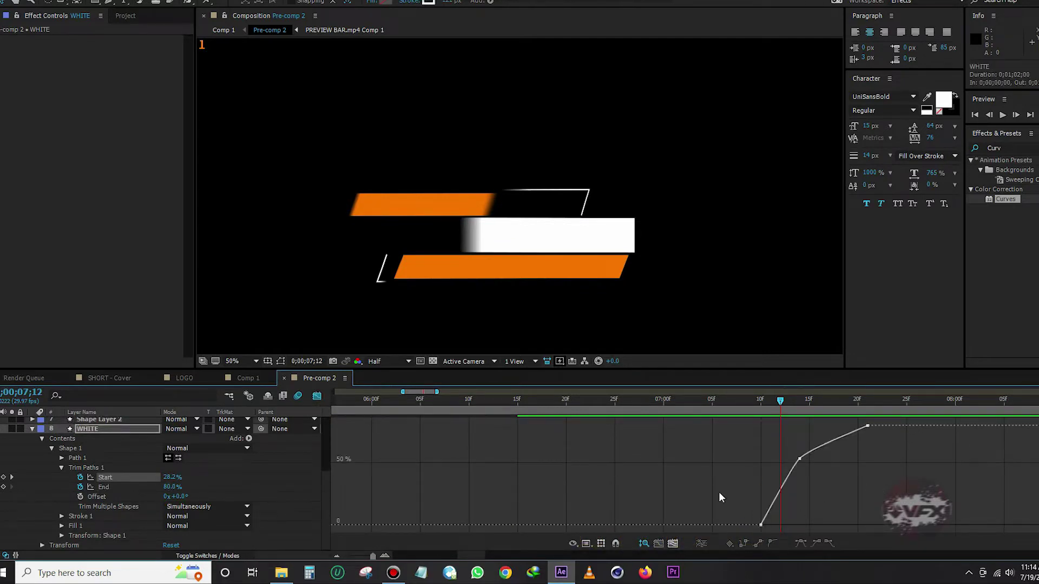
drag(740, 518, 884, 432)
key(F9)
Steepen the curve's early rise using the first handle and middle keyframe, then preview.
scroll(886, 453, up, 3)
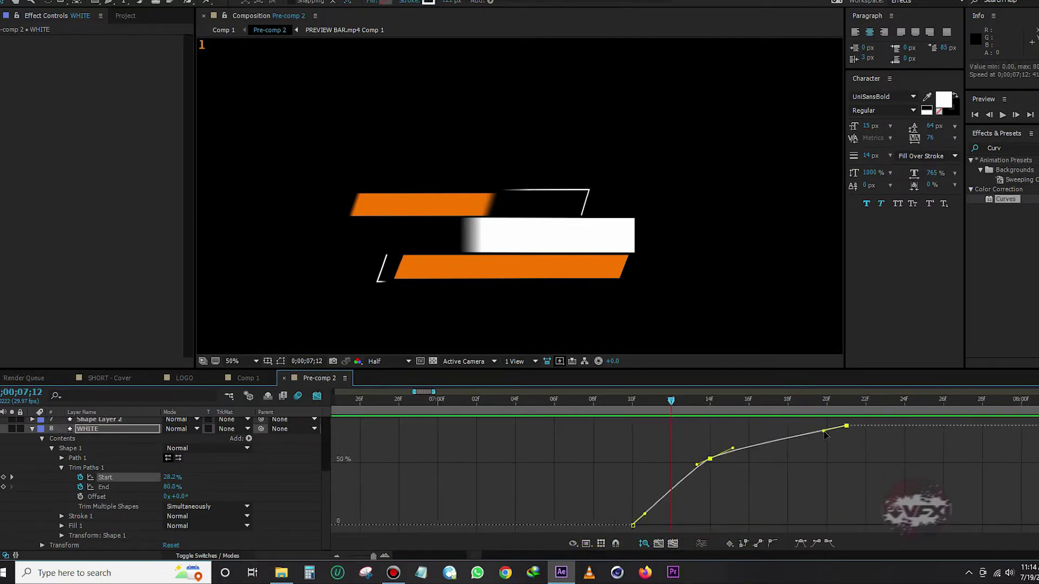
mouse_move(734, 453)
mouse_down()
mouse_move(717, 445)
mouse_move(674, 461)
mouse_up()
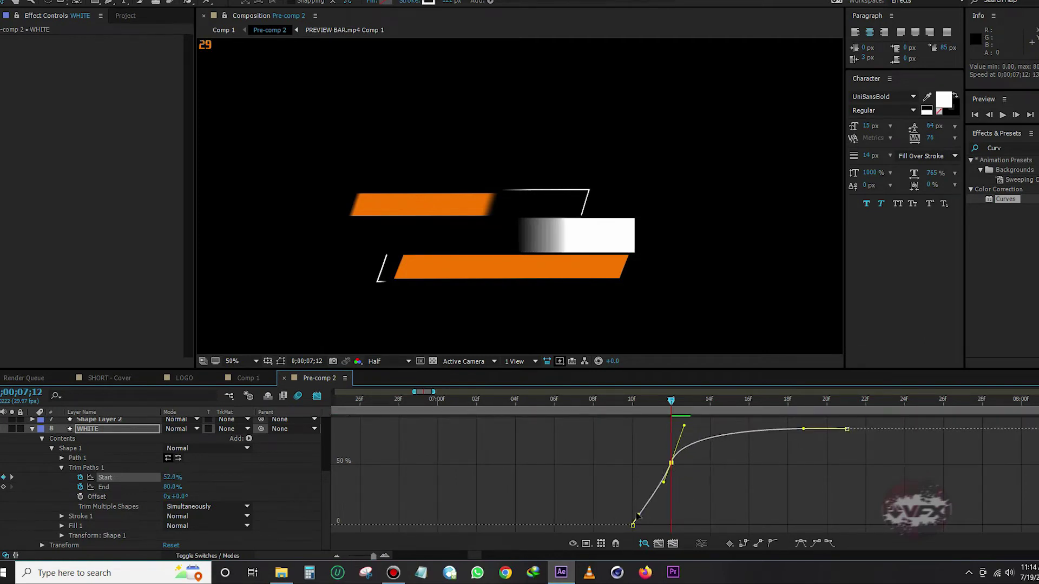
drag(644, 513, 646, 521)
key(space)
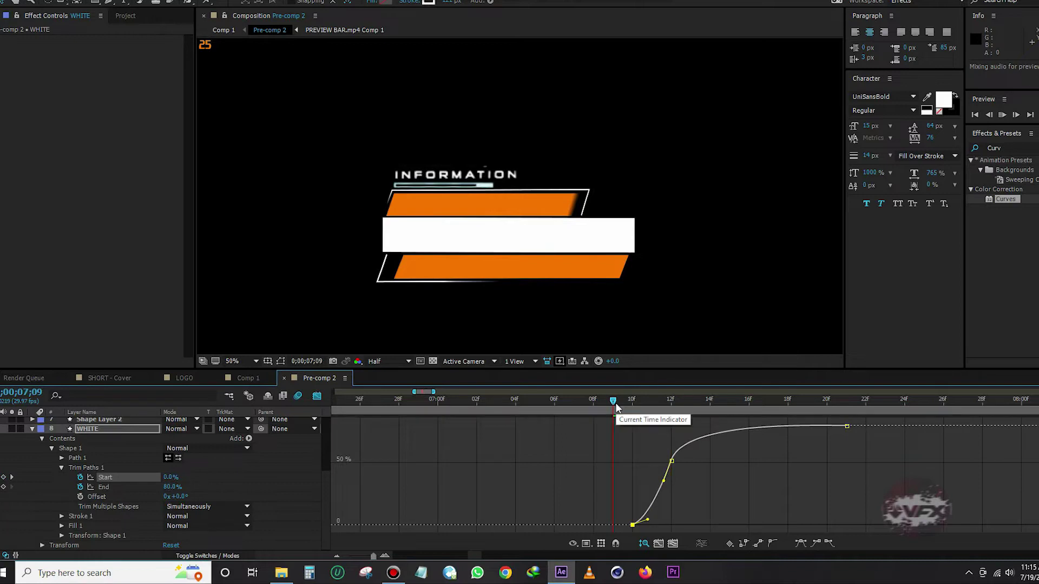
click(651, 401)
scroll(676, 465, up, 3)
key(space)
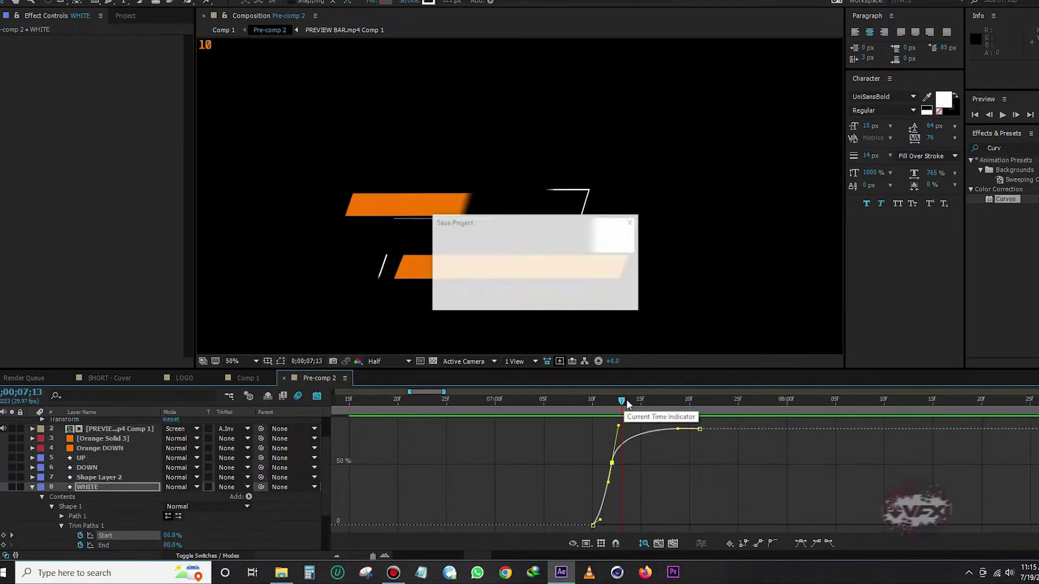
Keyframe WHITE's Opacity at 100% around 7;08, then flicker it down to 26%.
click(571, 411)
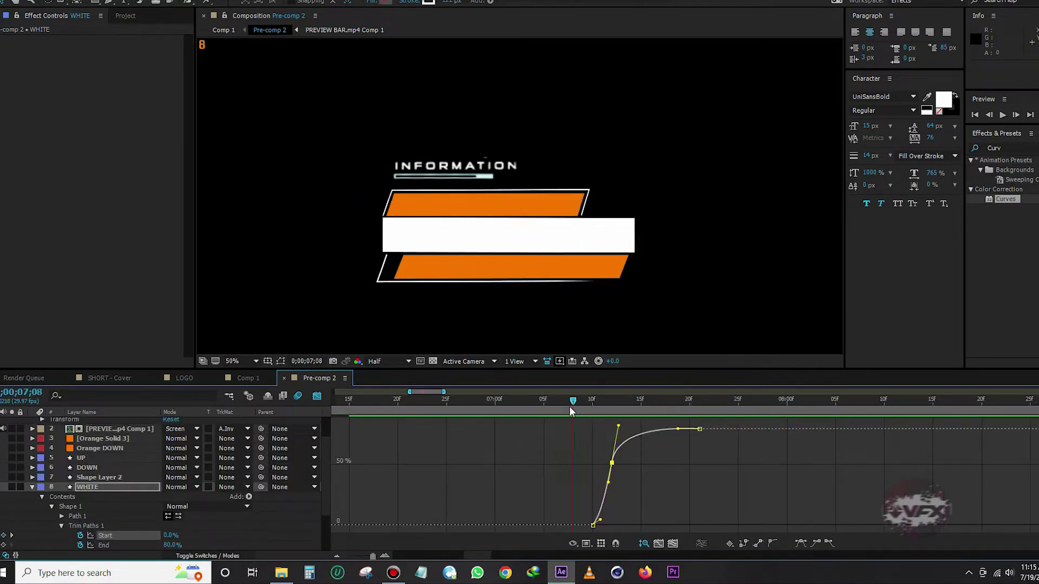
click(33, 488)
click(317, 399)
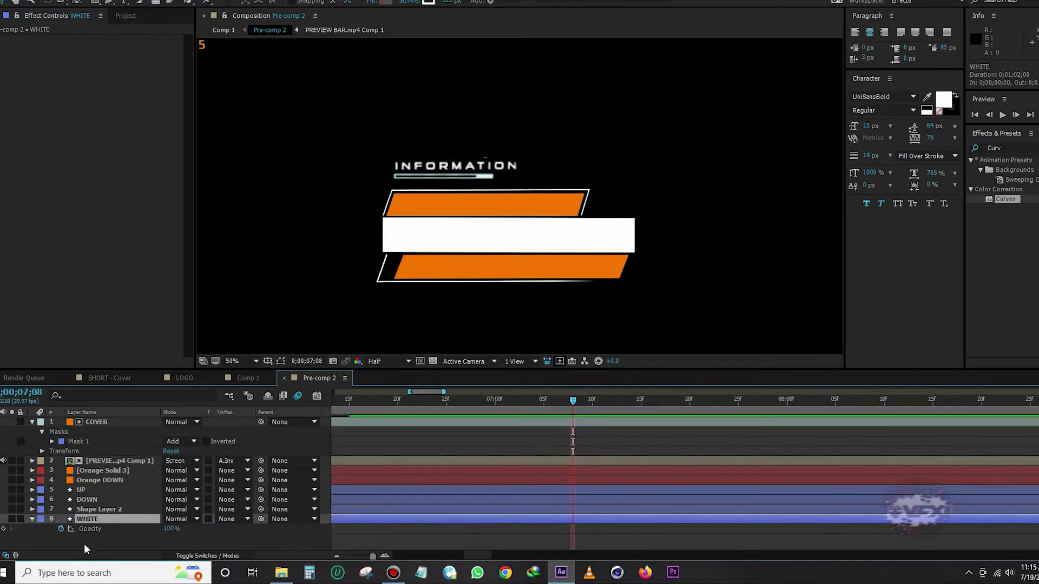
click(3, 528)
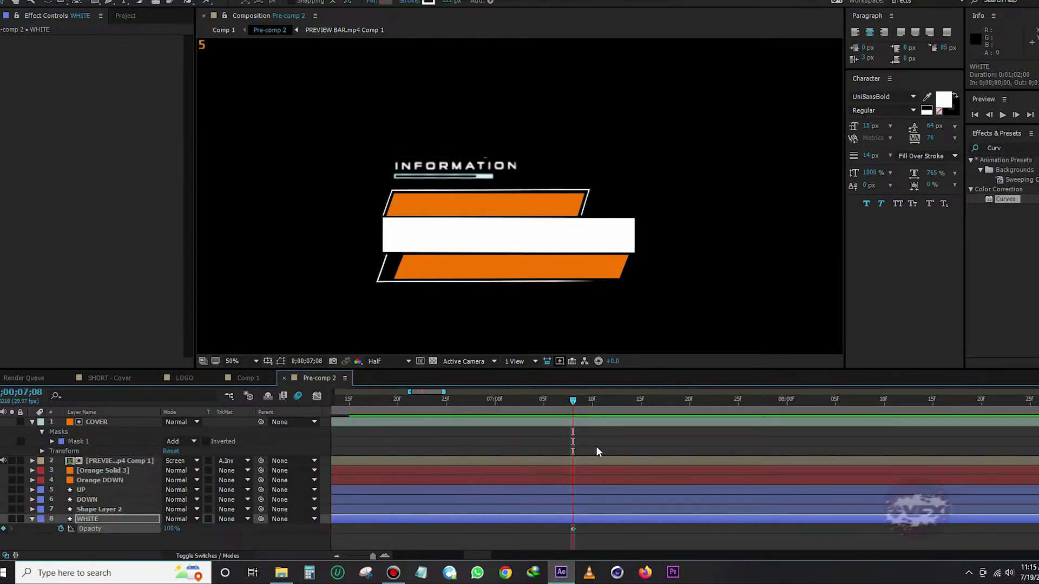
click(579, 400)
drag(171, 528, 141, 538)
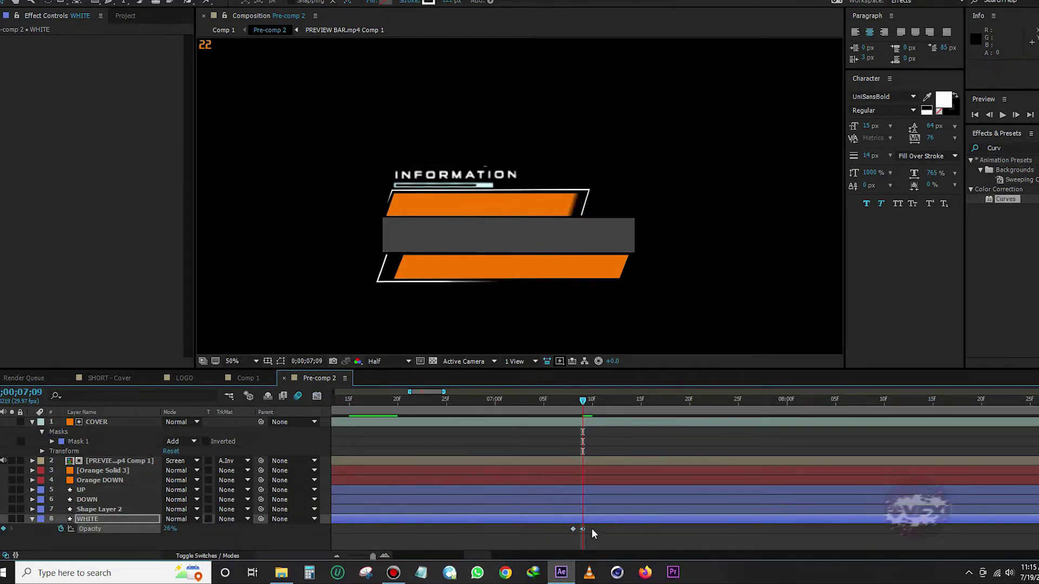
key(Page_Down)
key(Page_Down)
key(ctrl+v)
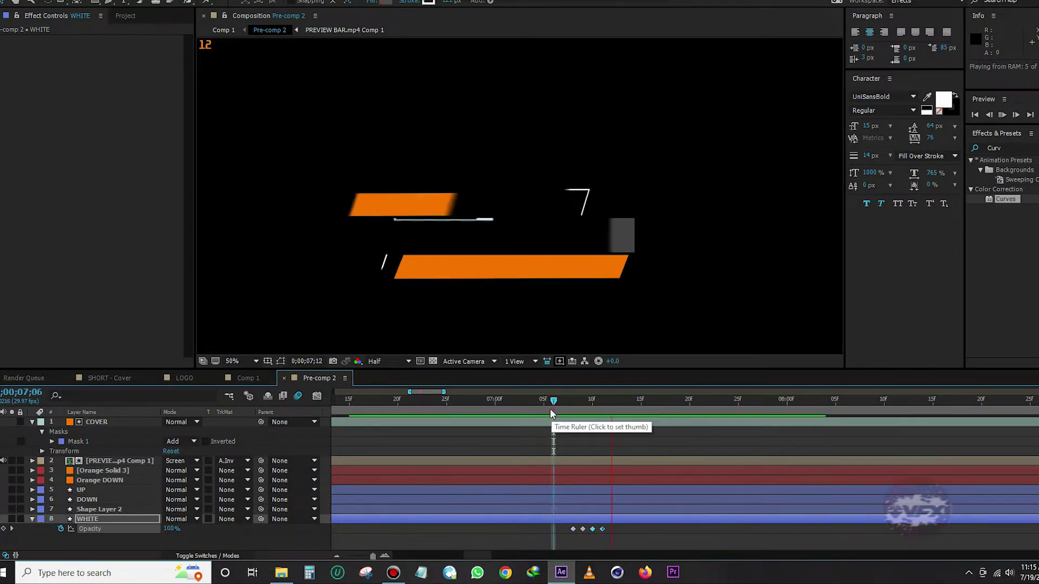
Retime the Opacity flicker keyframes and preview them against the bar animation.
key(Page_Down)
drag(590, 403, 611, 414)
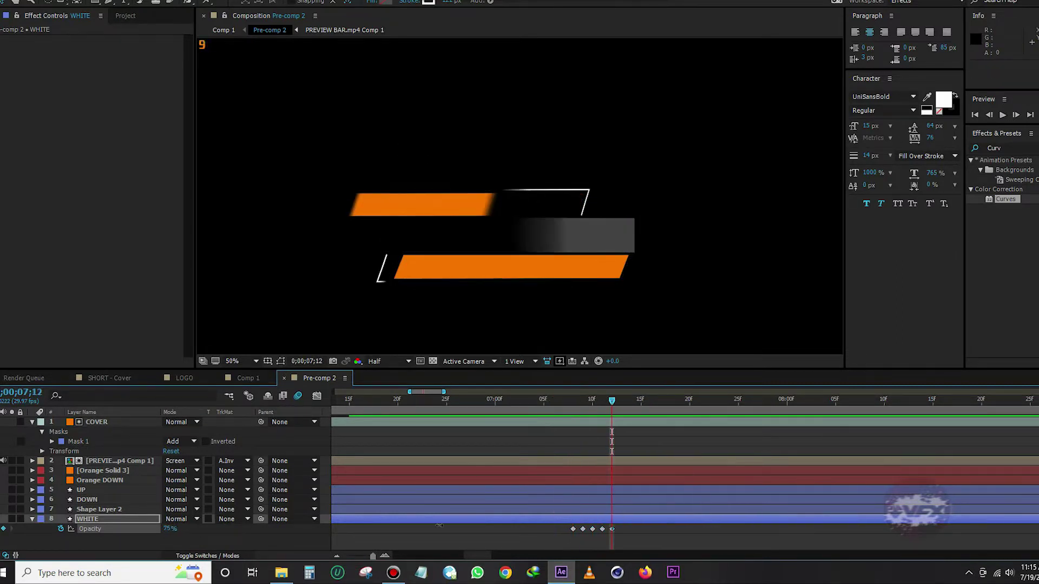
drag(572, 528, 505, 529)
click(465, 400)
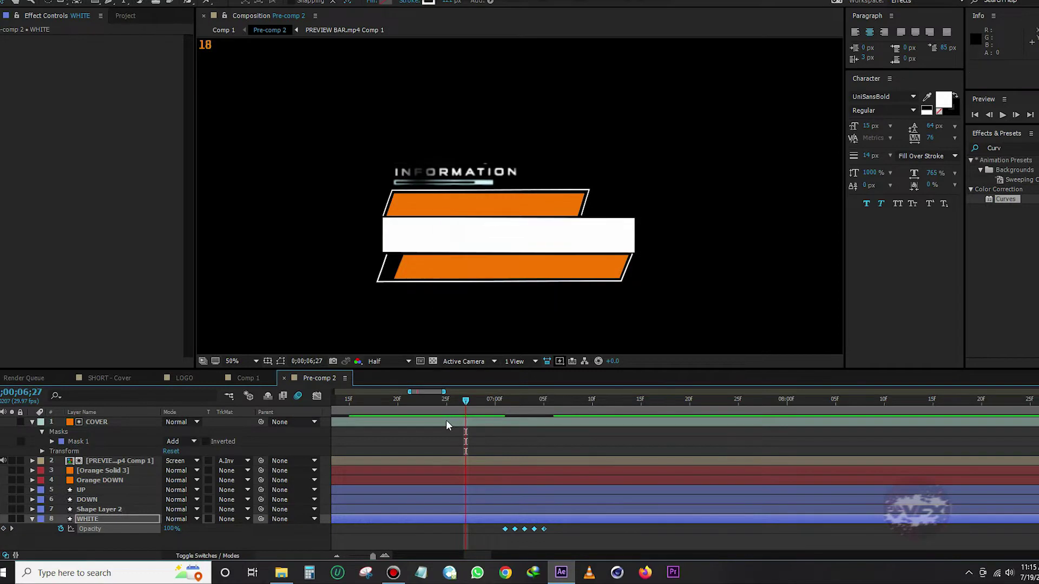
key(minus)
drag(456, 401, 437, 403)
key(comma)
key(space)
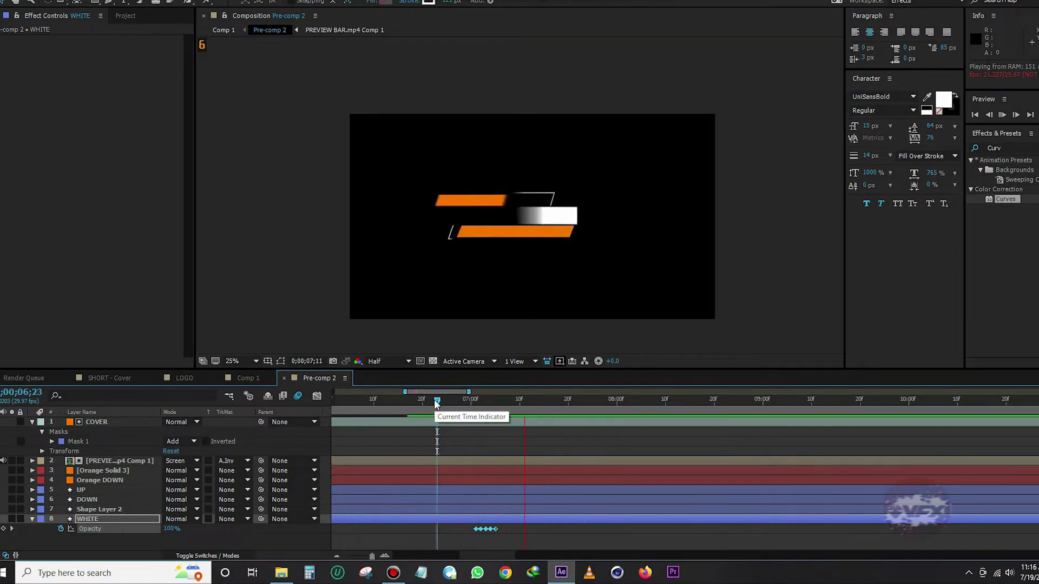
drag(491, 529, 546, 532)
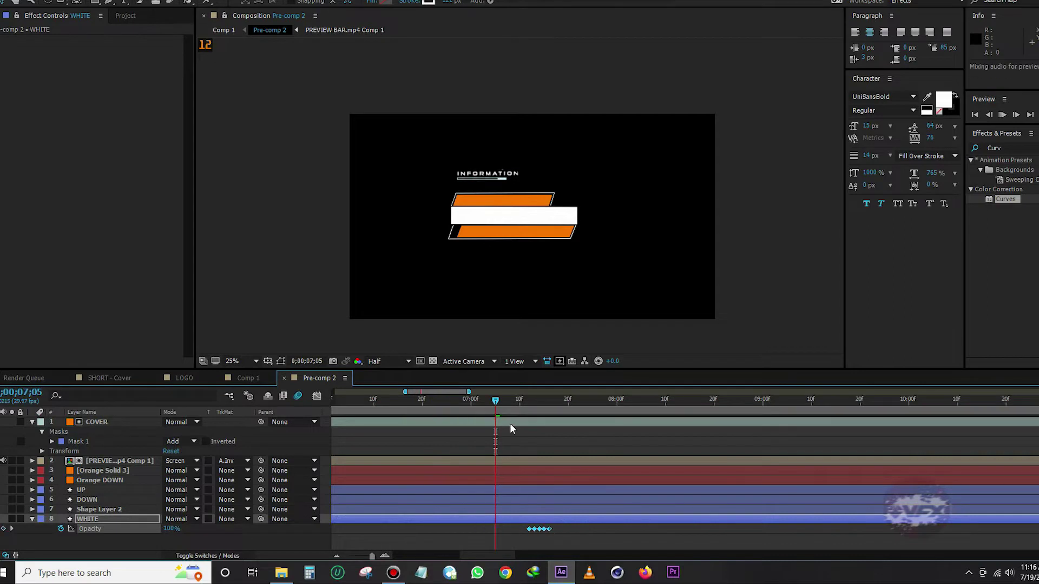
click(506, 399)
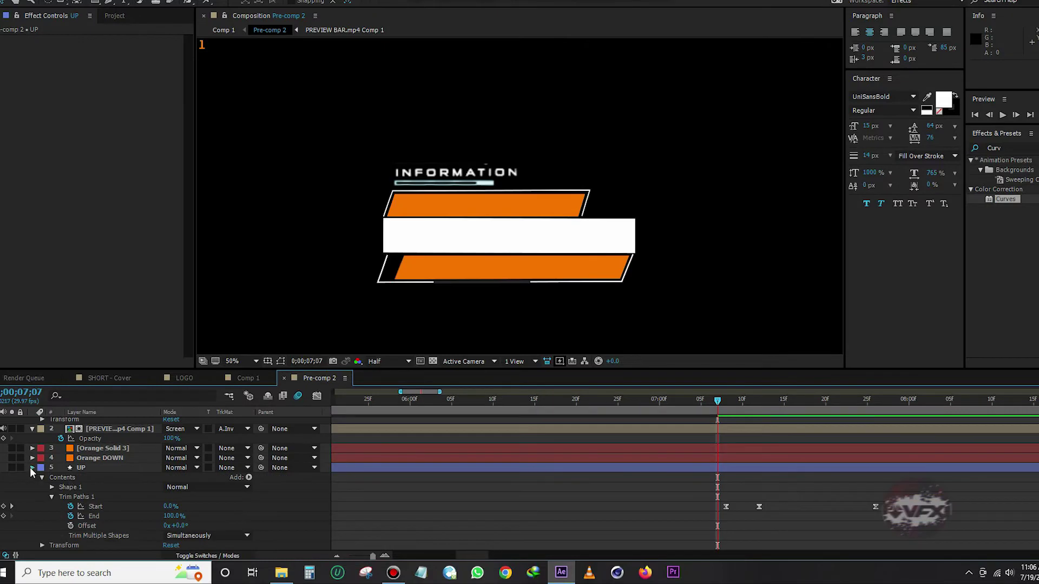
Expand the DOWN layer's contents and rename its shape group to MAIN.
click(31, 467)
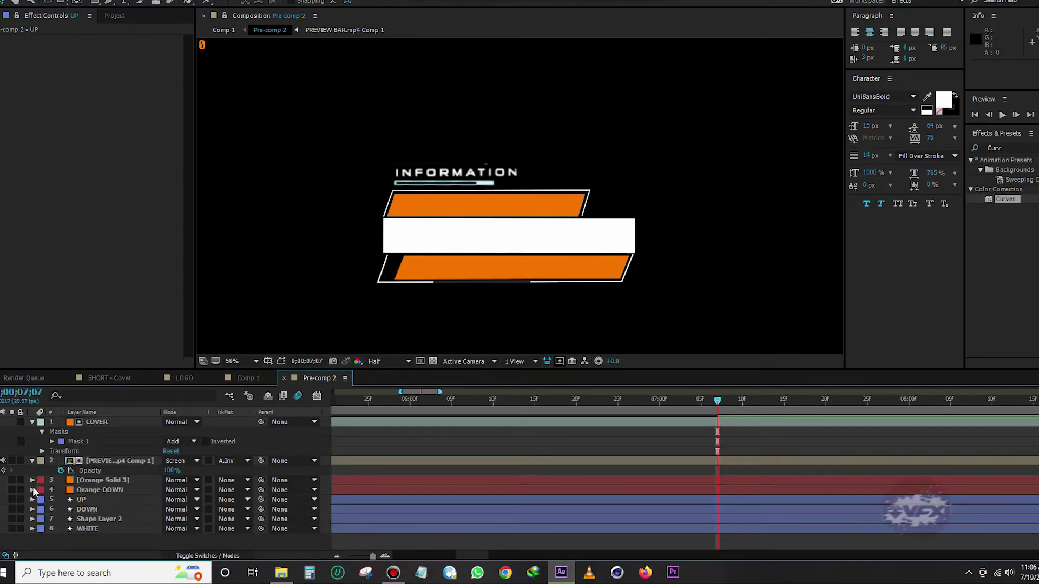
click(32, 509)
click(43, 519)
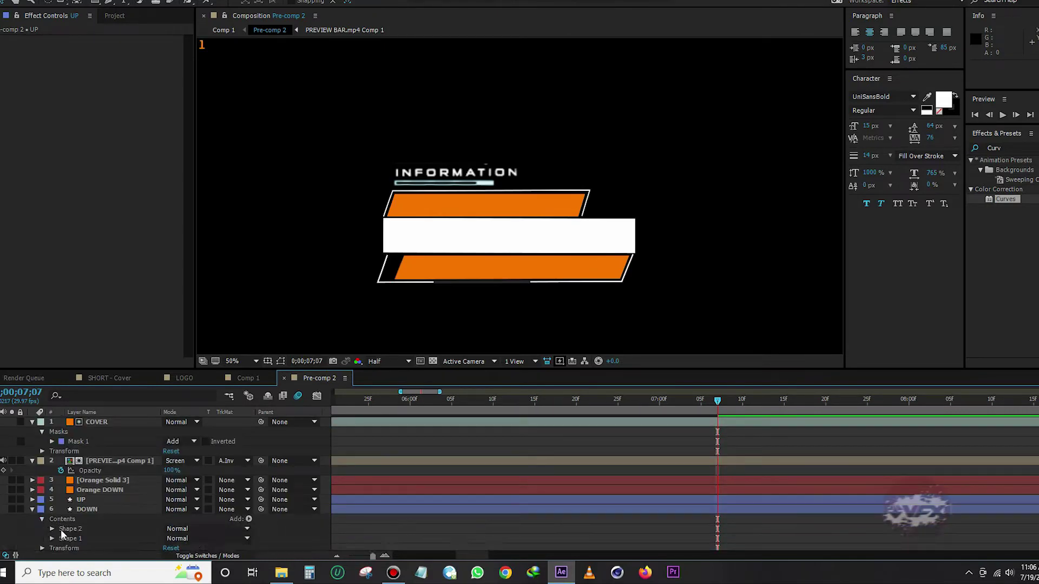
click(76, 528)
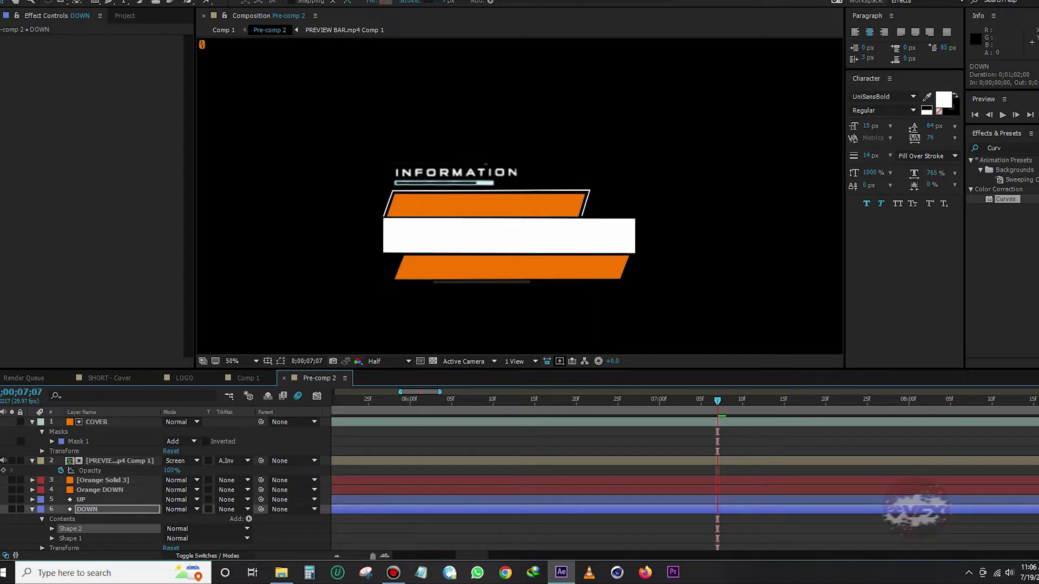
click(68, 539)
key(Return)
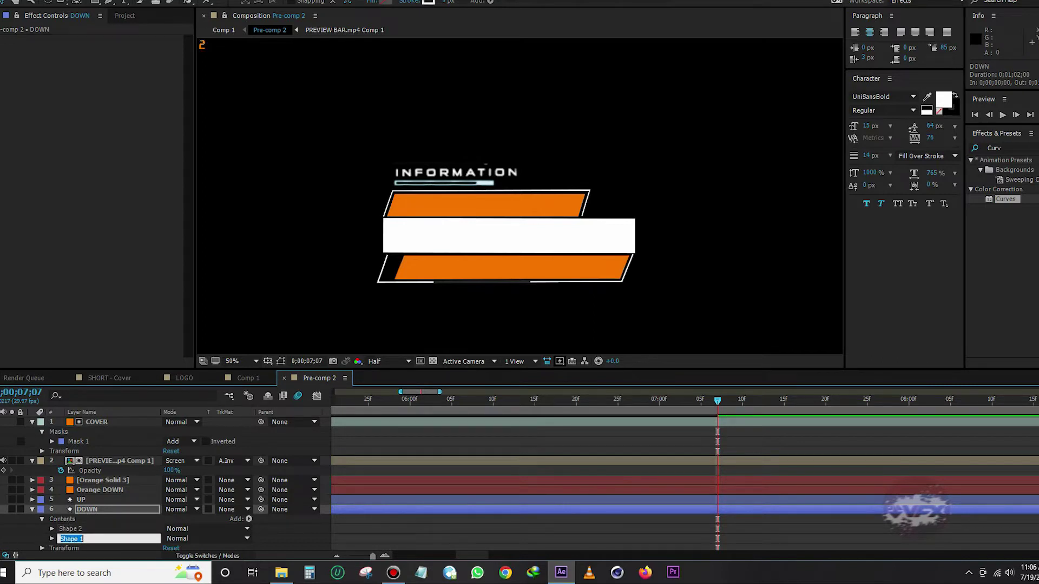
text(MAIN)
key(Return)
Keyframe MAIN's Trim Paths Start from 0% at 7;11 to 100%, adjusting timing.
scroll(69, 525, down, 1)
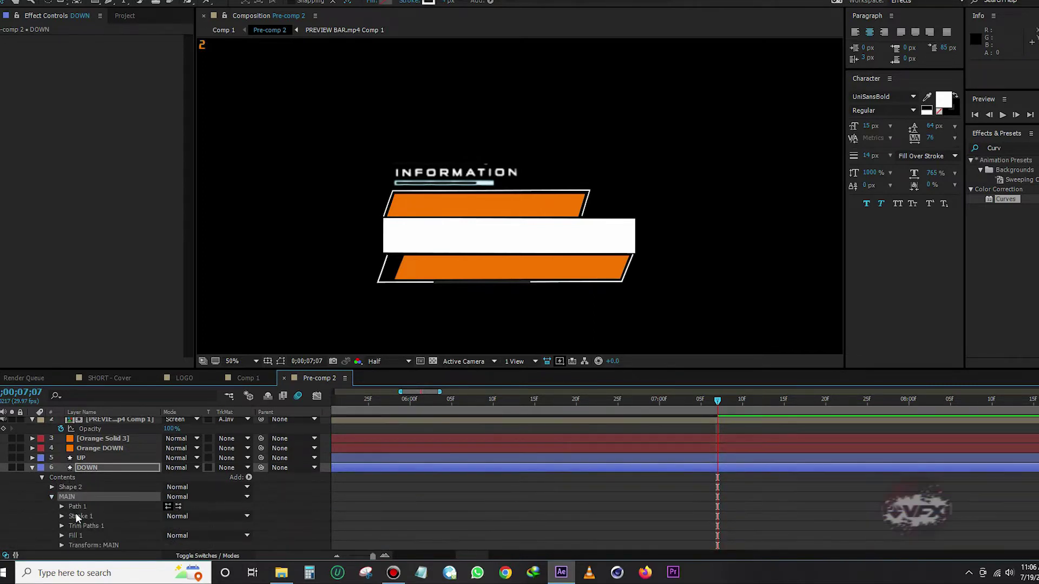
click(50, 517)
drag(720, 401, 755, 407)
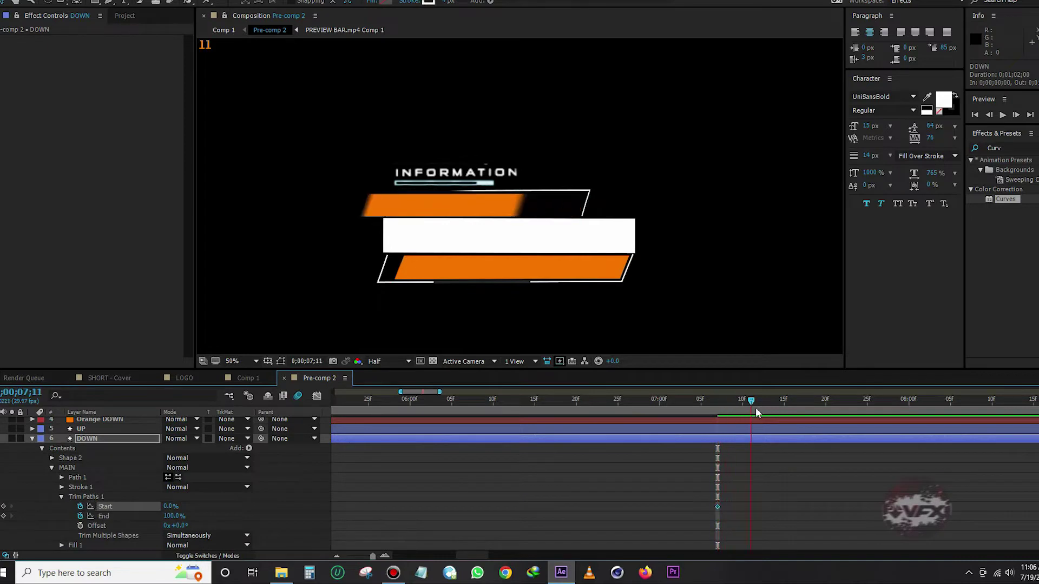
drag(212, 503, 154, 508)
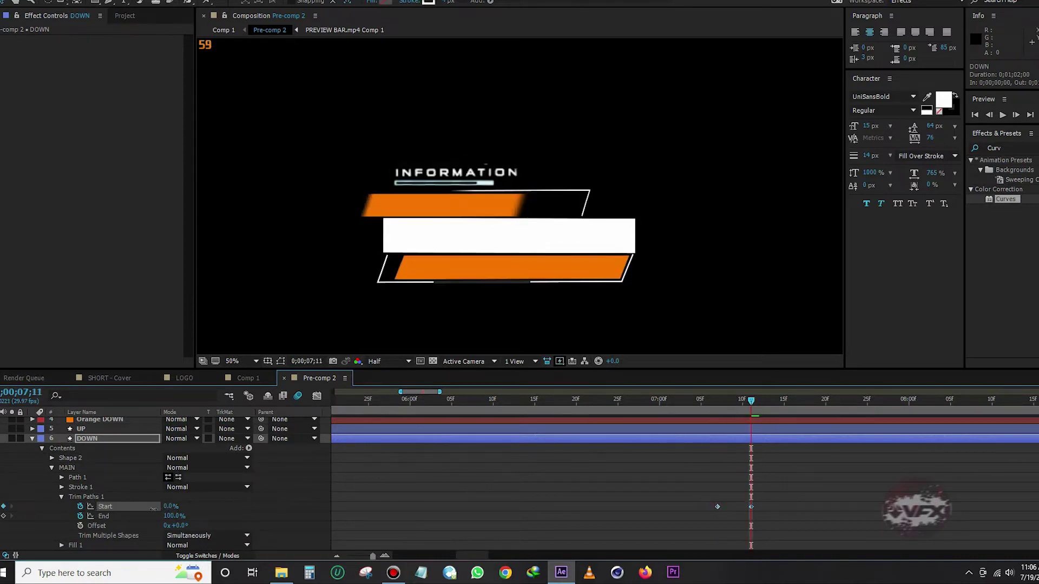
click(701, 399)
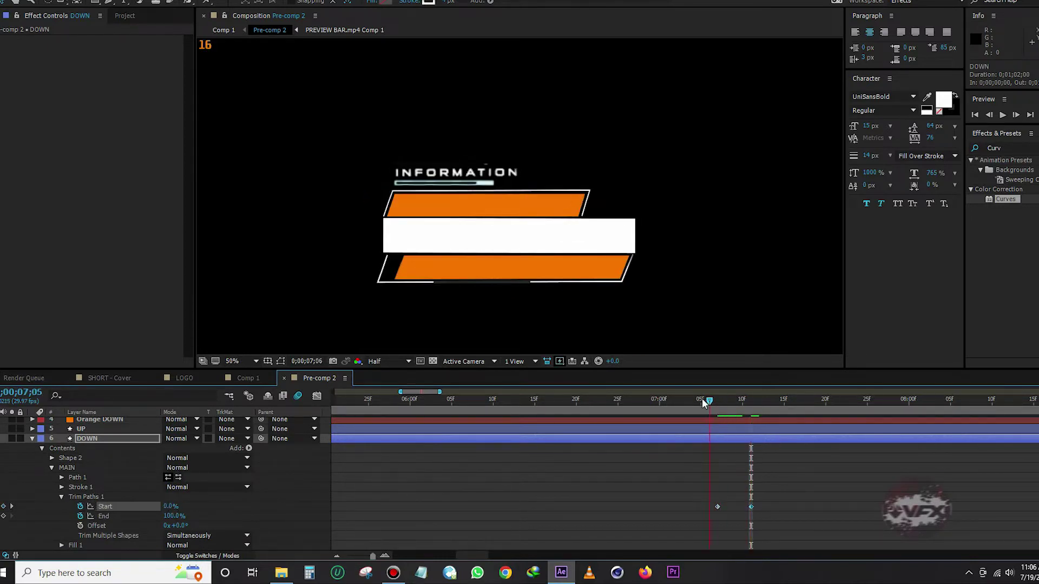
key(space)
key(space)
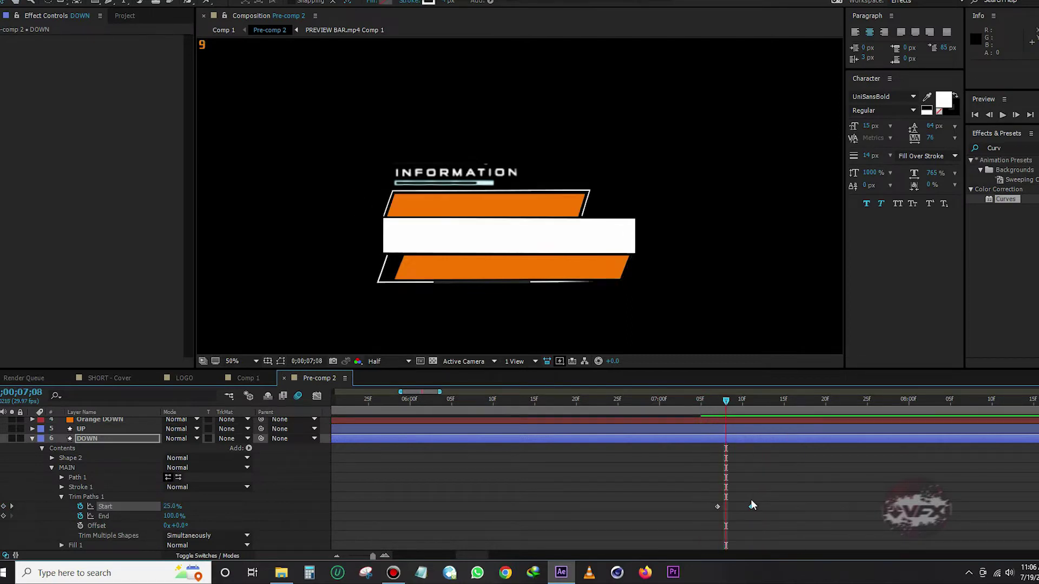
drag(771, 507, 779, 507)
click(701, 400)
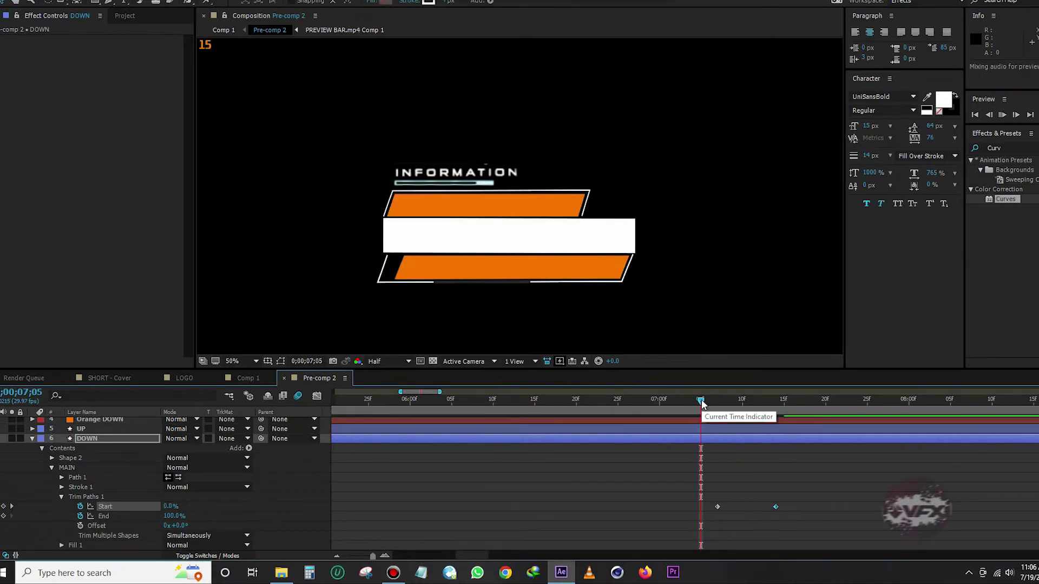
key(space)
click(751, 399)
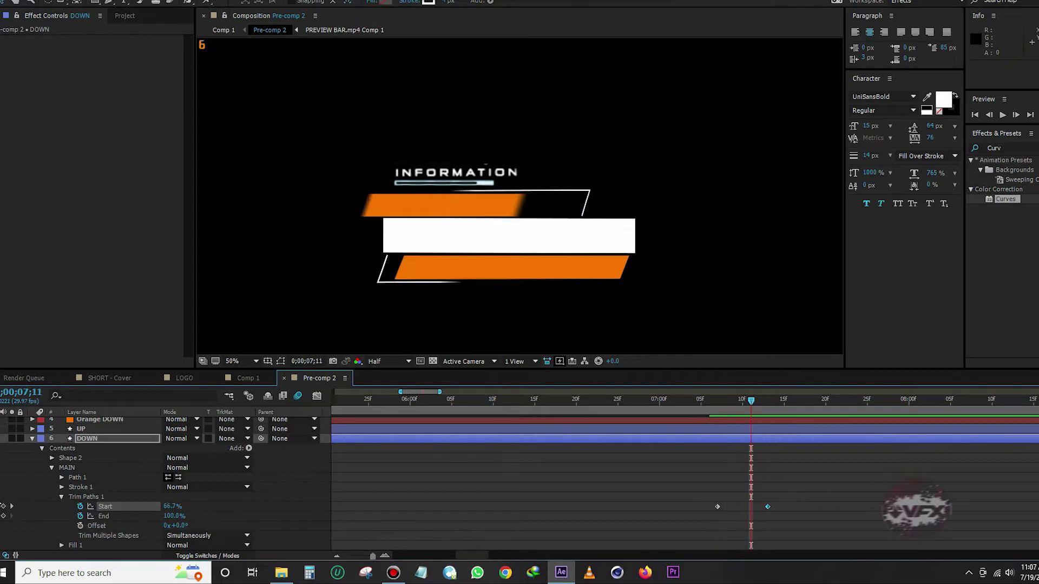
mouse_move(767, 507)
mouse_down()
mouse_move(808, 507)
mouse_move(705, 522)
mouse_up()
Ease the Start value curve, pulling the middle keyframe earlier.
ctrl+click(751, 507)
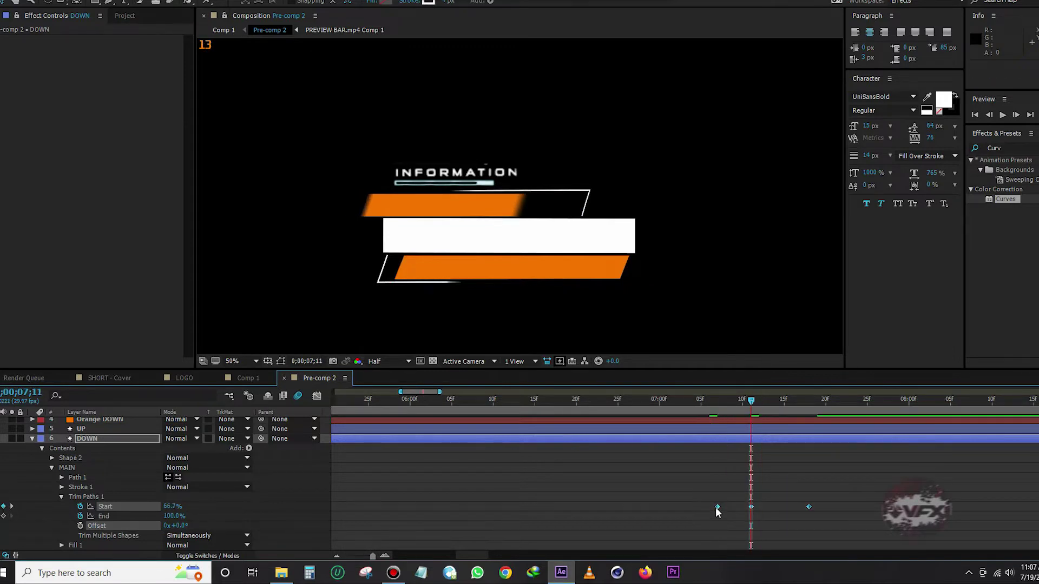
click(317, 397)
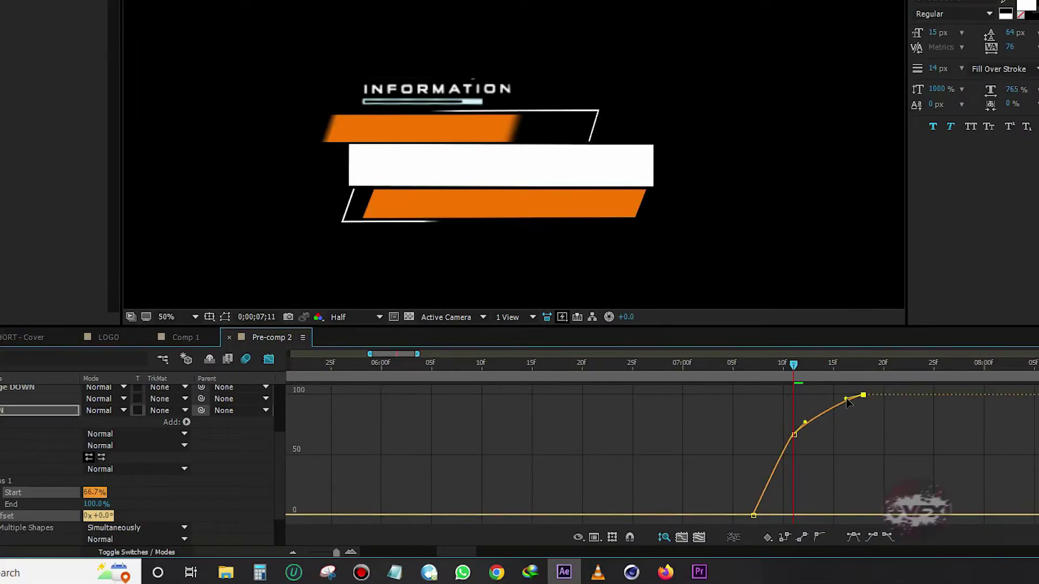
scroll(771, 430, up, 2)
mouse_move(703, 434)
mouse_down()
mouse_move(671, 443)
mouse_move(674, 414)
mouse_up()
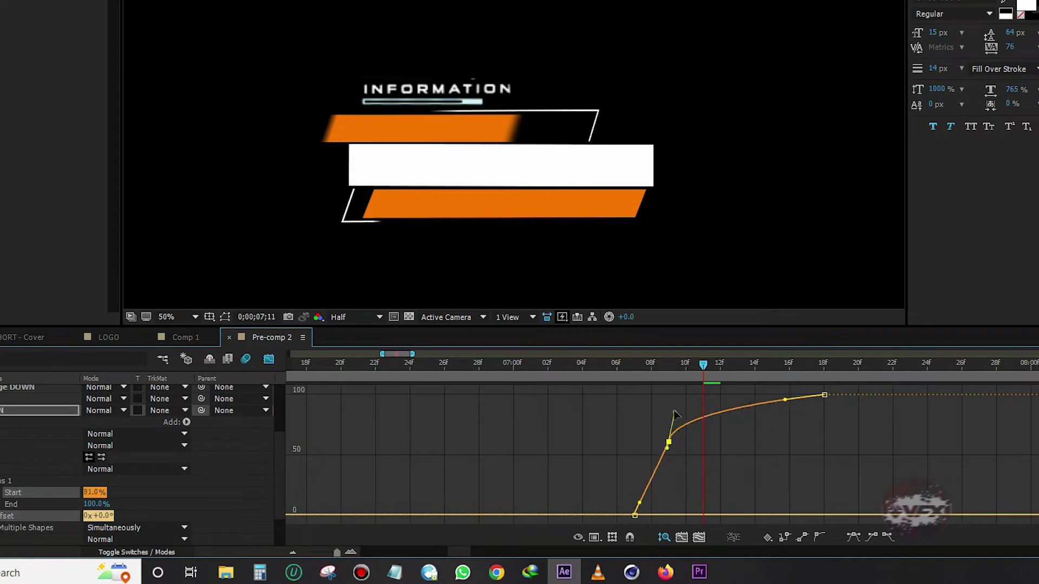
click(783, 396)
Preview the eased wipe around 7;07 and fine-tune the middle keyframe's curve handle.
click(634, 372)
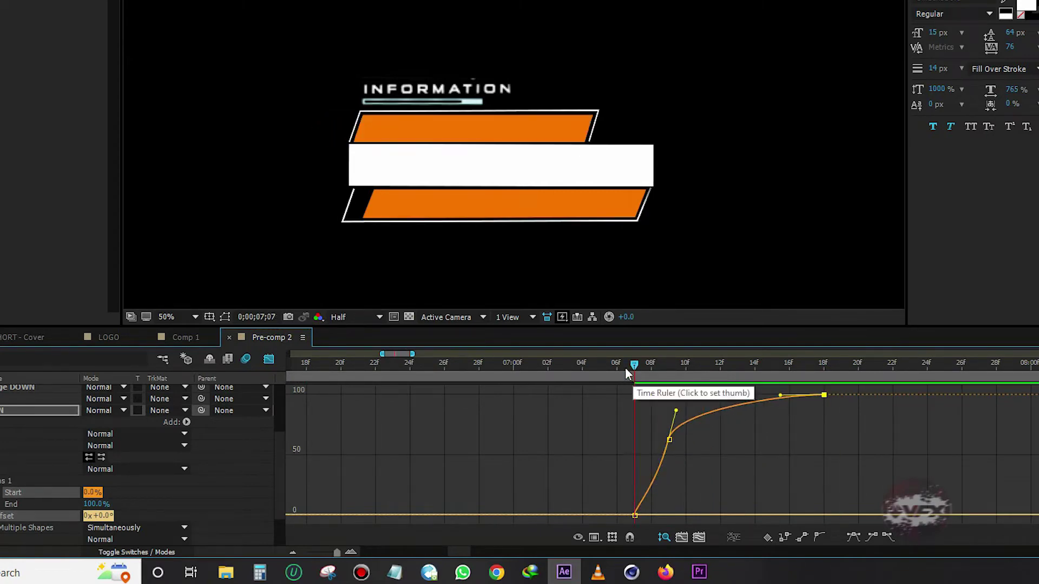
drag(612, 368, 753, 365)
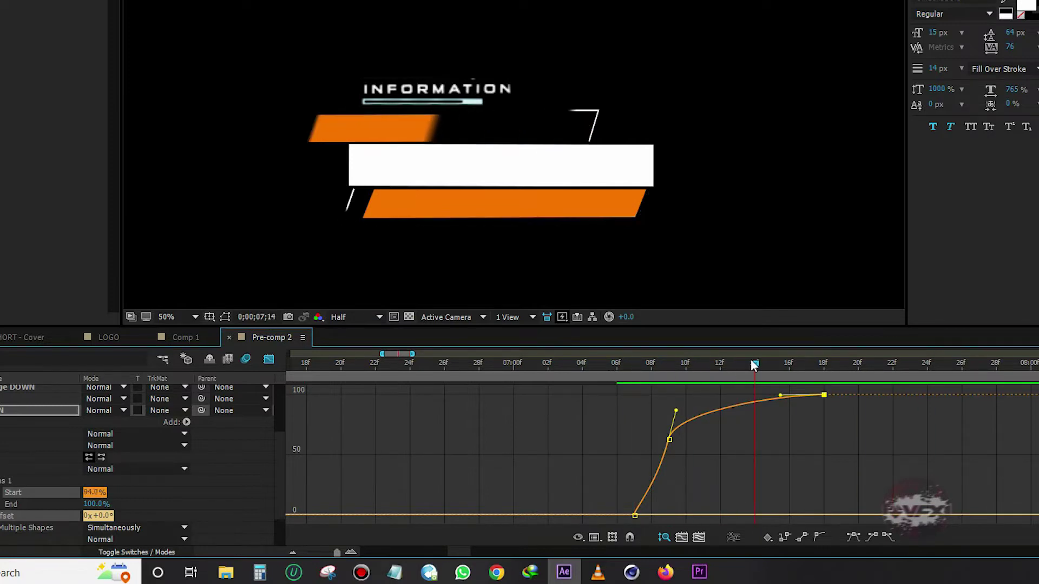
click(615, 368)
key(space)
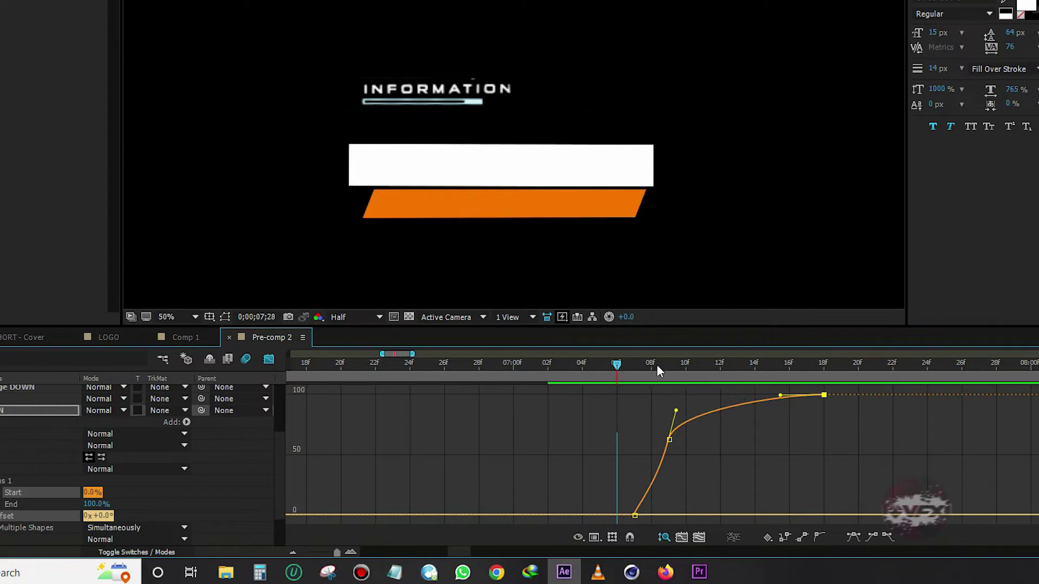
drag(780, 395, 778, 394)
click(633, 372)
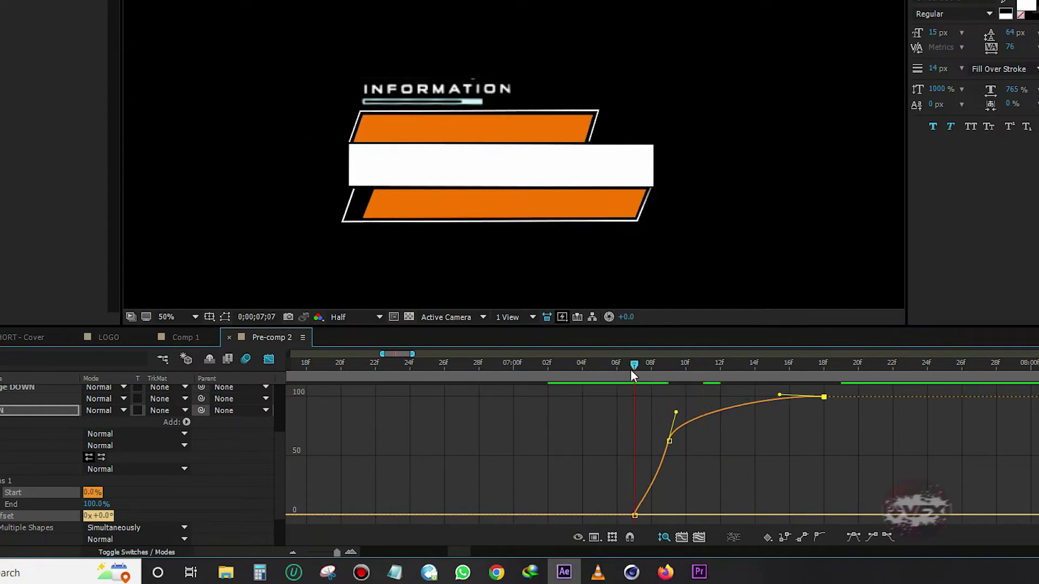
drag(623, 370, 607, 369)
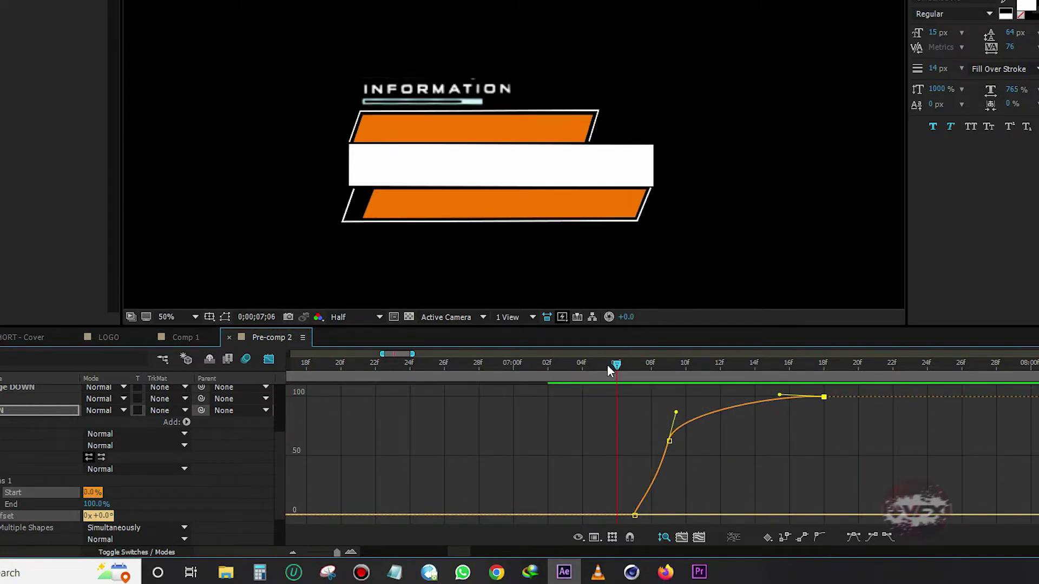
key(space)
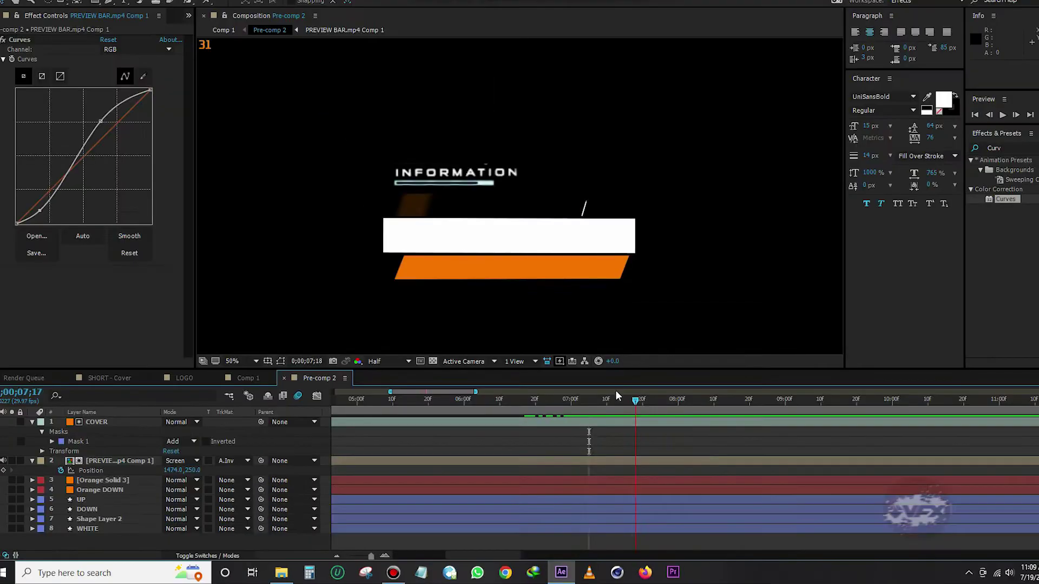
drag(615, 392, 610, 394)
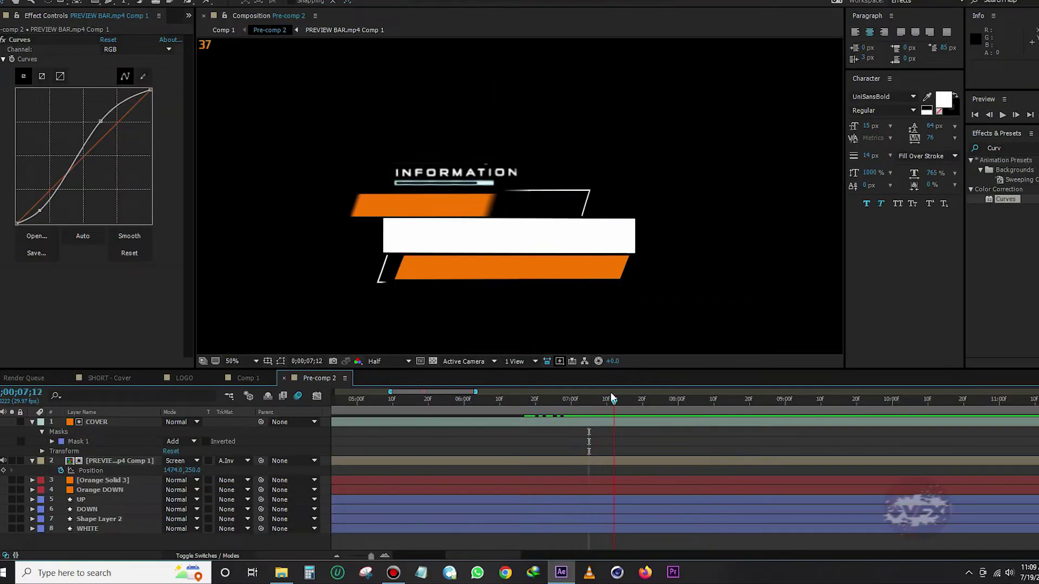
Select the INFORMATION title layer and set its first Position keyframe near 1;04.
click(436, 174)
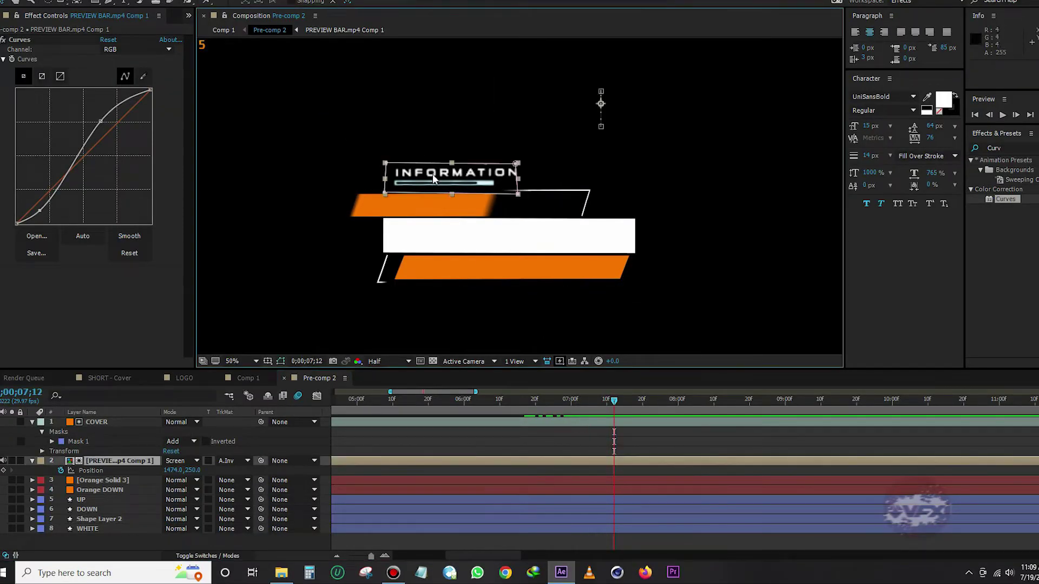
drag(614, 400, 2, 476)
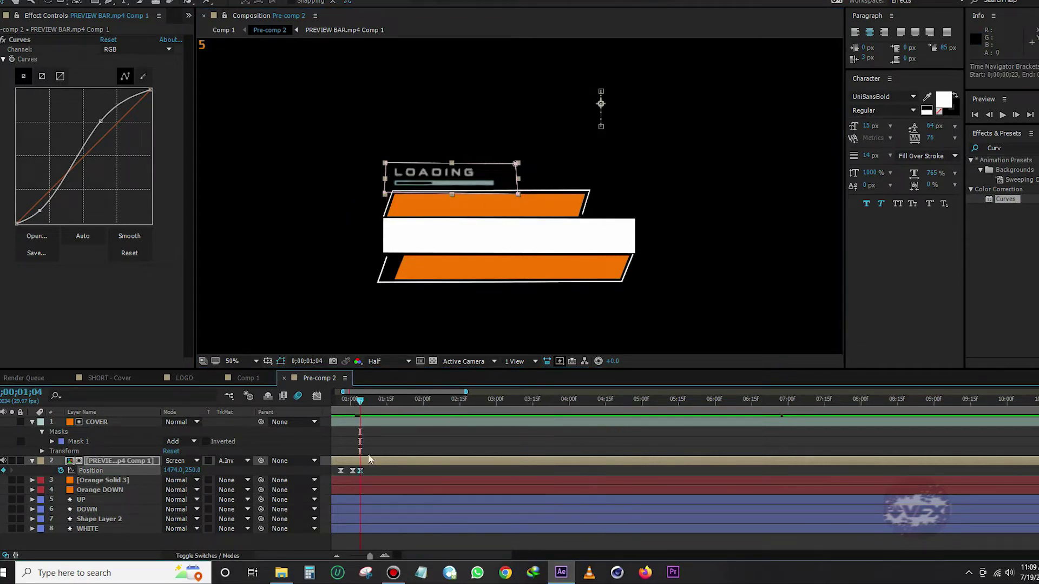
key(ctrl+z)
key(ctrl+shift+z)
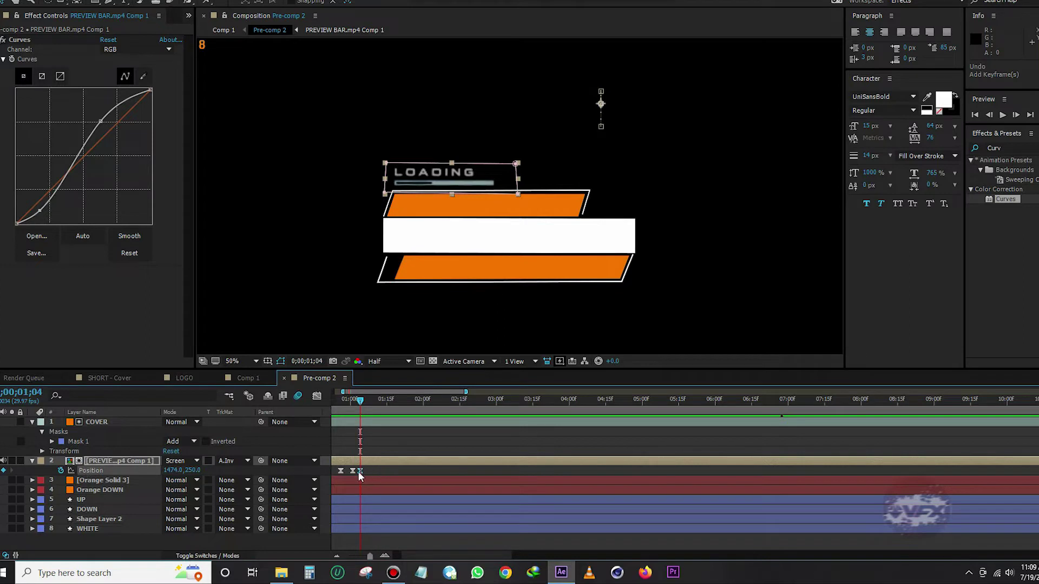
drag(359, 471, 352, 471)
Keyframe the title's Position raised at 7;17 and lowered again at 7;24.
drag(391, 401, 682, 401)
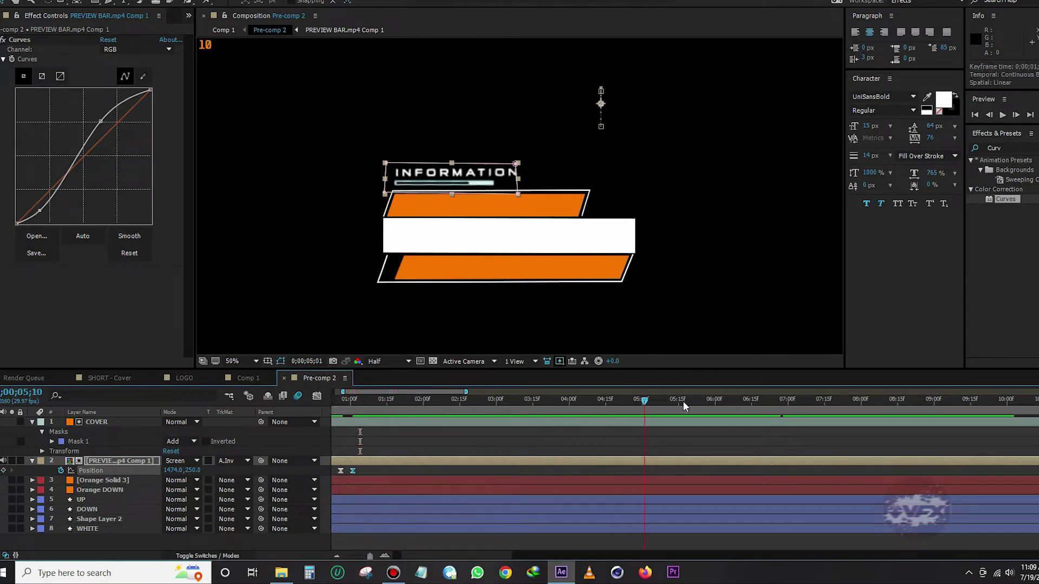
drag(868, 398, 813, 401)
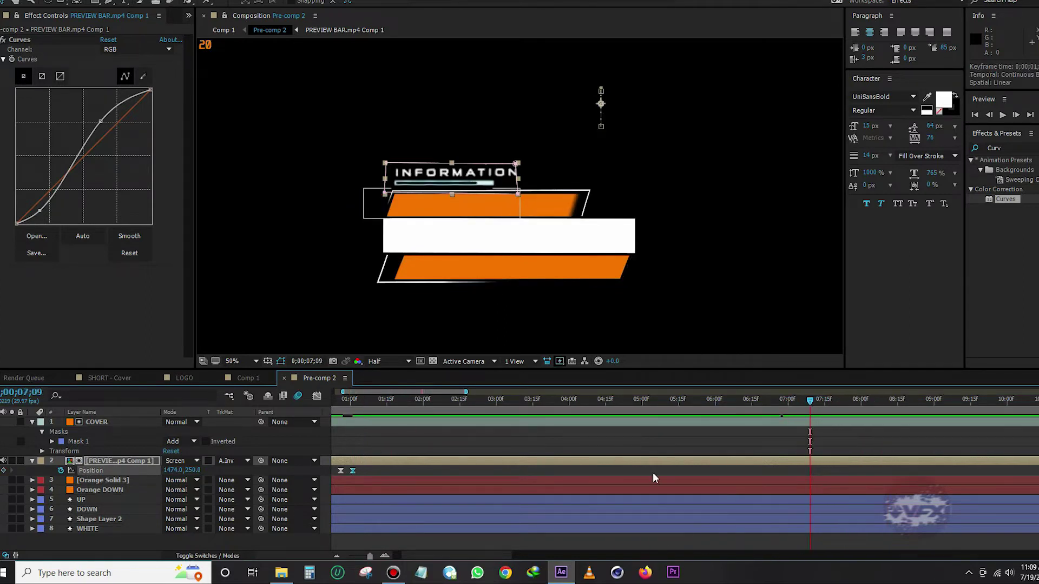
click(812, 405)
drag(812, 405, 830, 407)
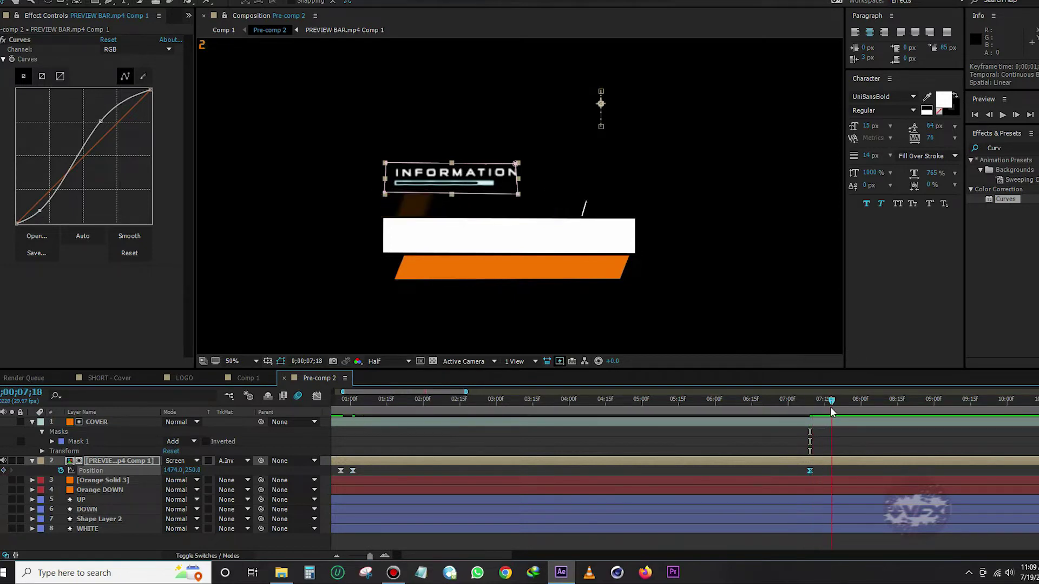
drag(170, 470, 144, 483)
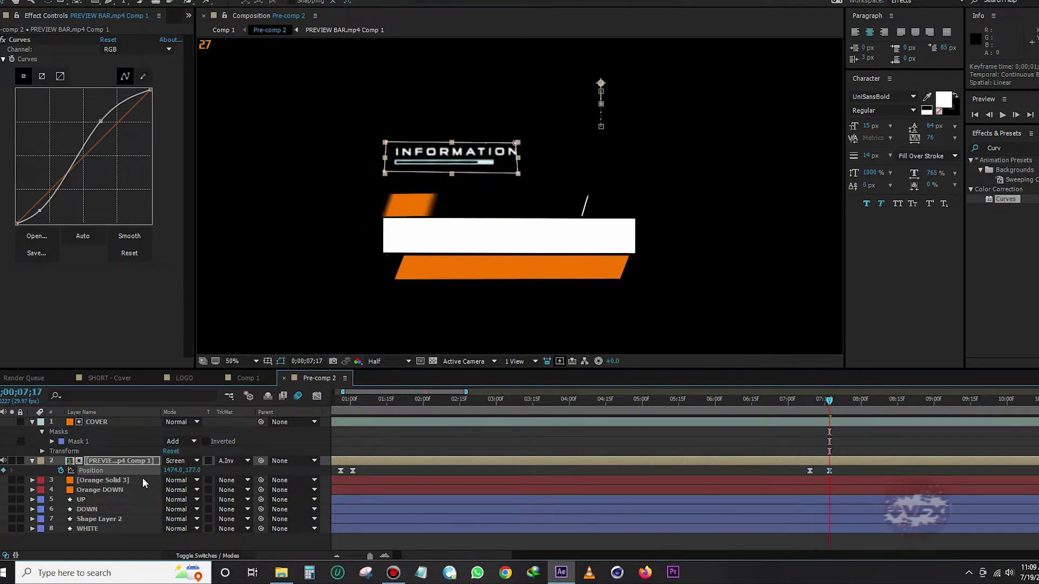
drag(830, 406, 847, 405)
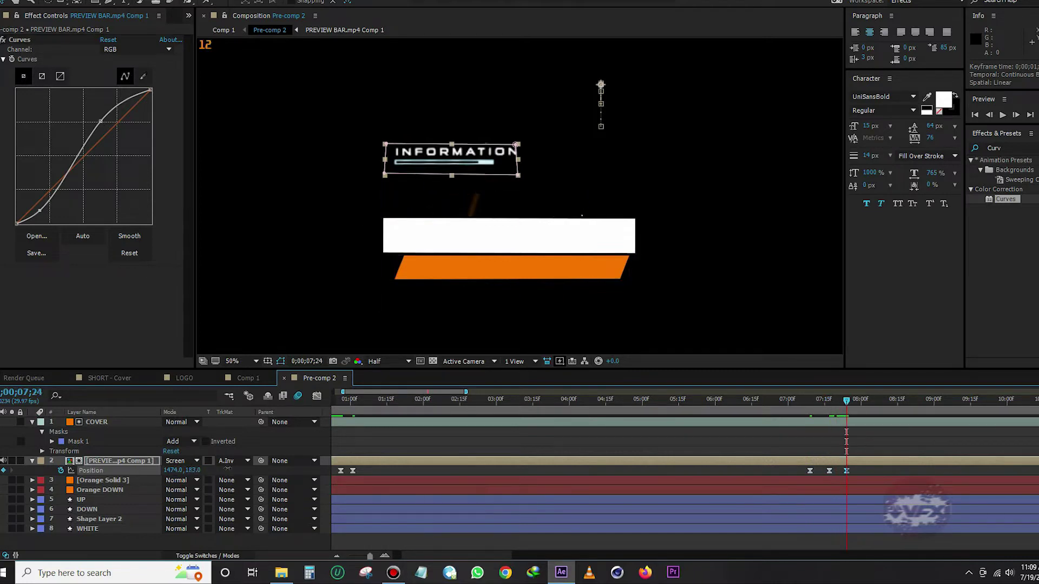
drag(190, 470, 305, 472)
Preview the title's motion and move the 7;16 Position keyframe earlier.
click(807, 404)
key(space)
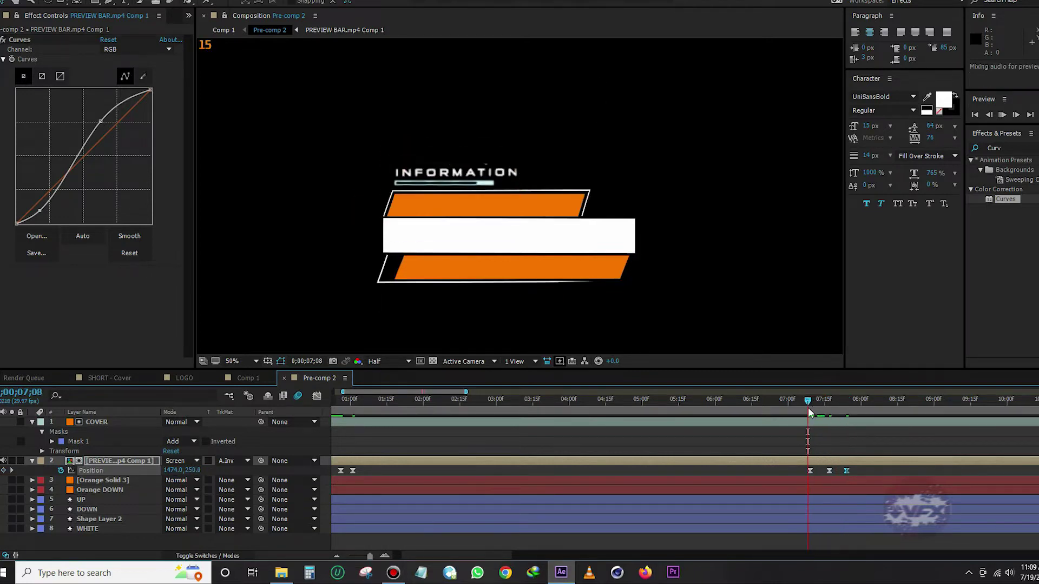
key(space)
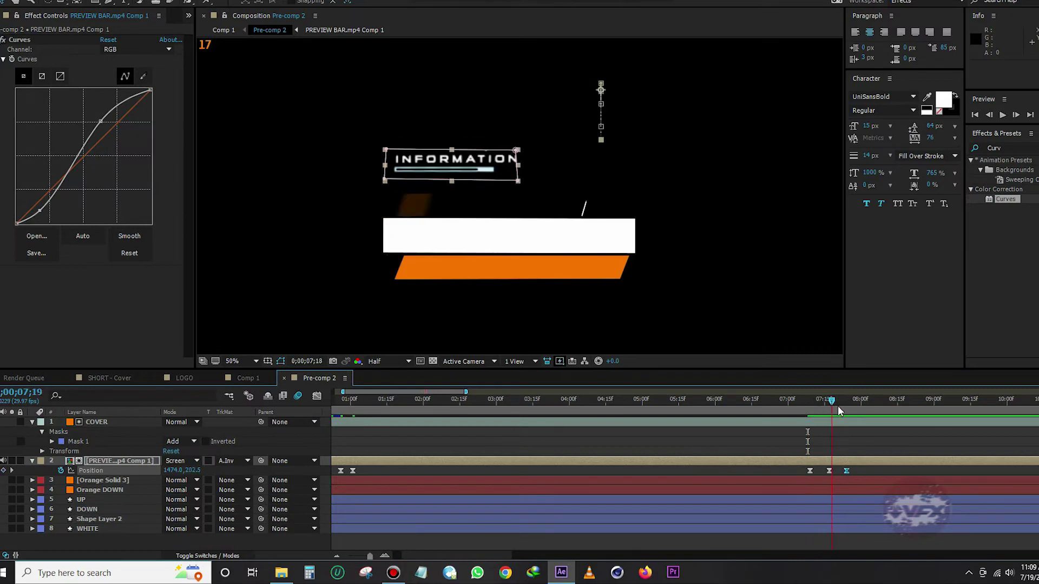
scroll(838, 406, up, 3)
click(828, 471)
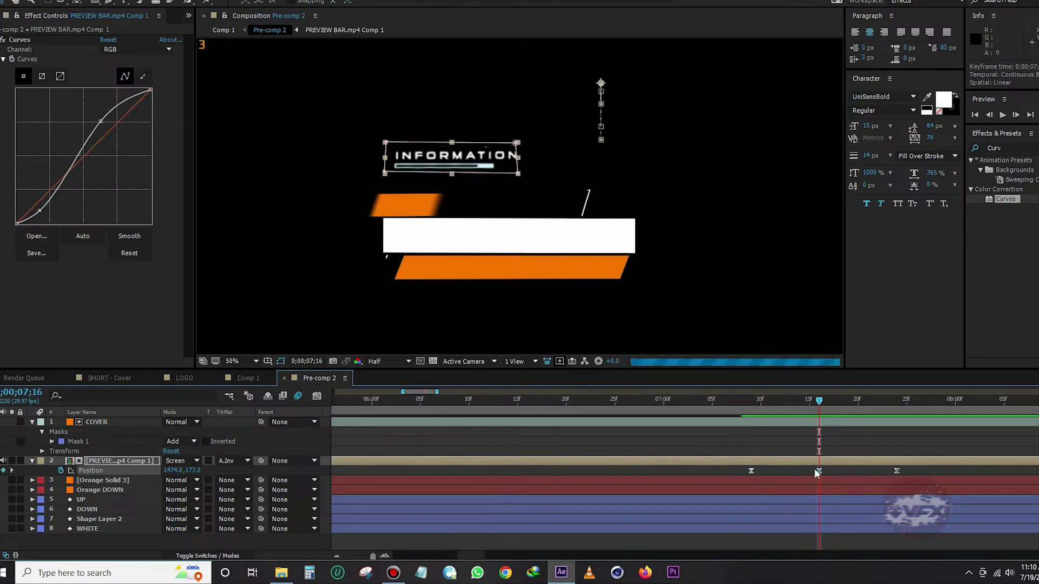
drag(800, 480, 764, 474)
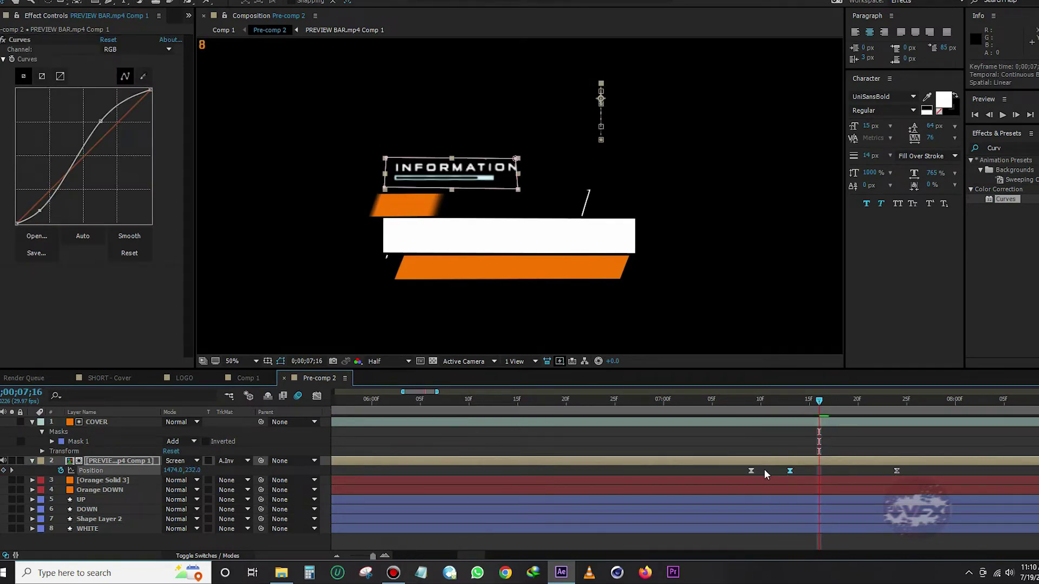
Easy Ease the title's Position keyframes and lower the middle keyframe's value.
click(316, 397)
click(799, 543)
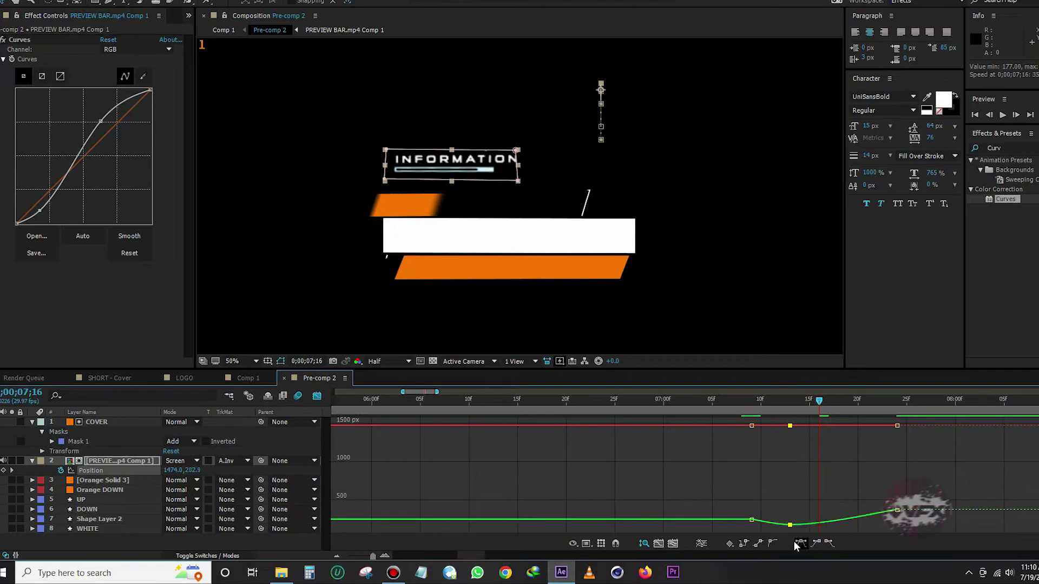
click(791, 525)
key(space)
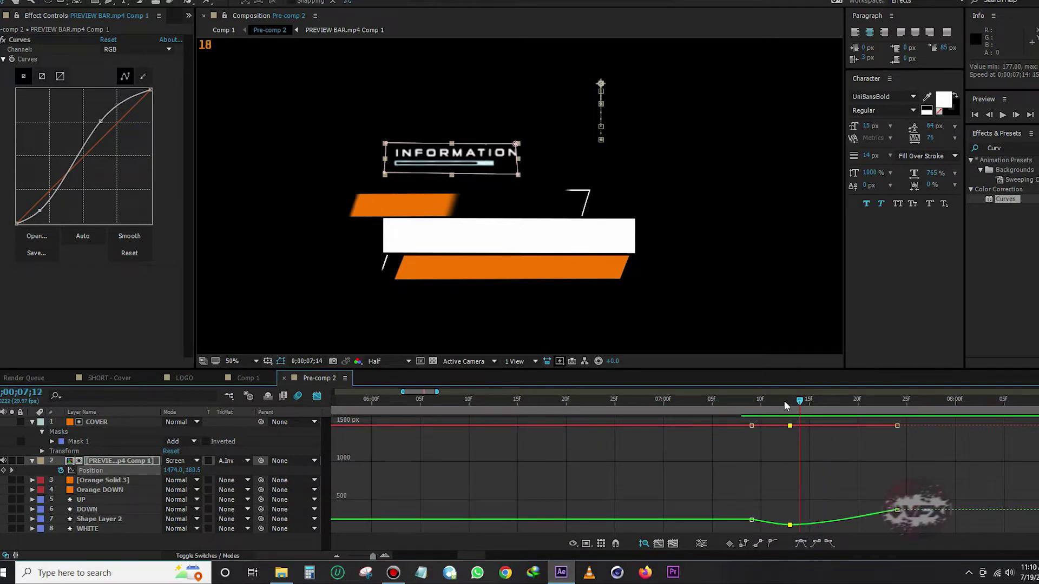
click(800, 544)
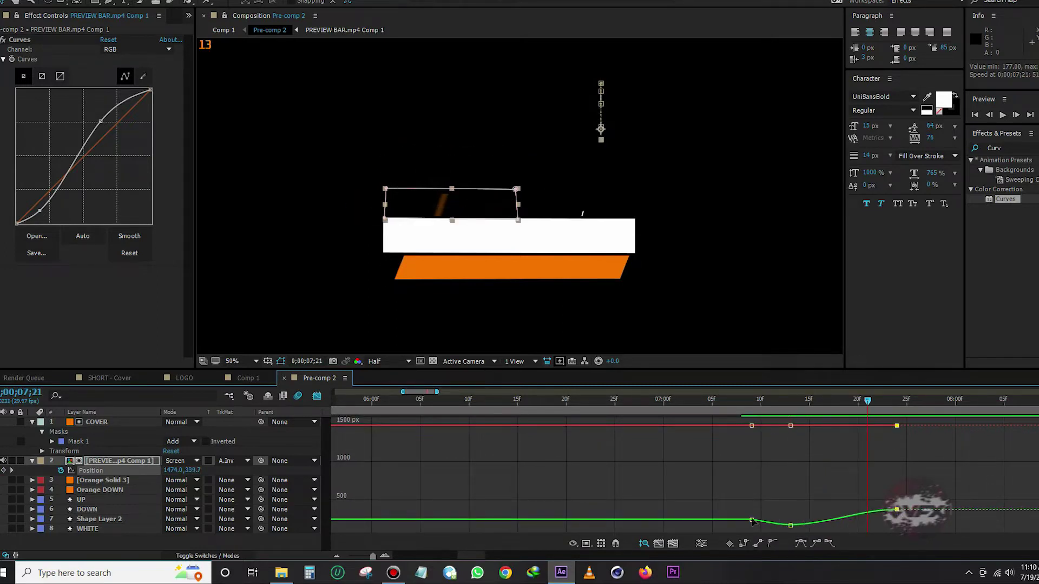
drag(748, 407, 725, 406)
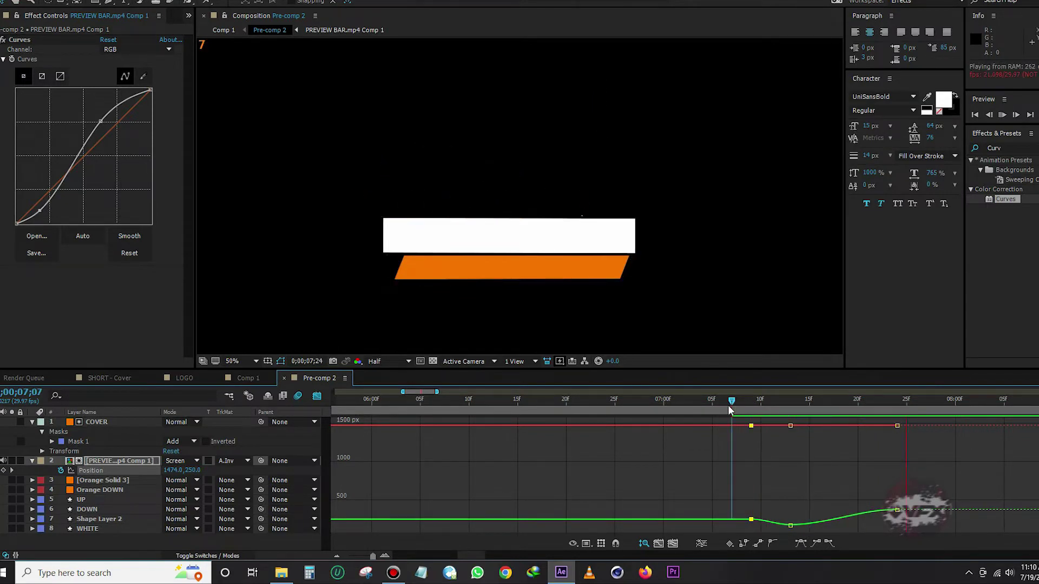
Move the Position keyframes earlier so the slide starts at 06;22.
click(317, 395)
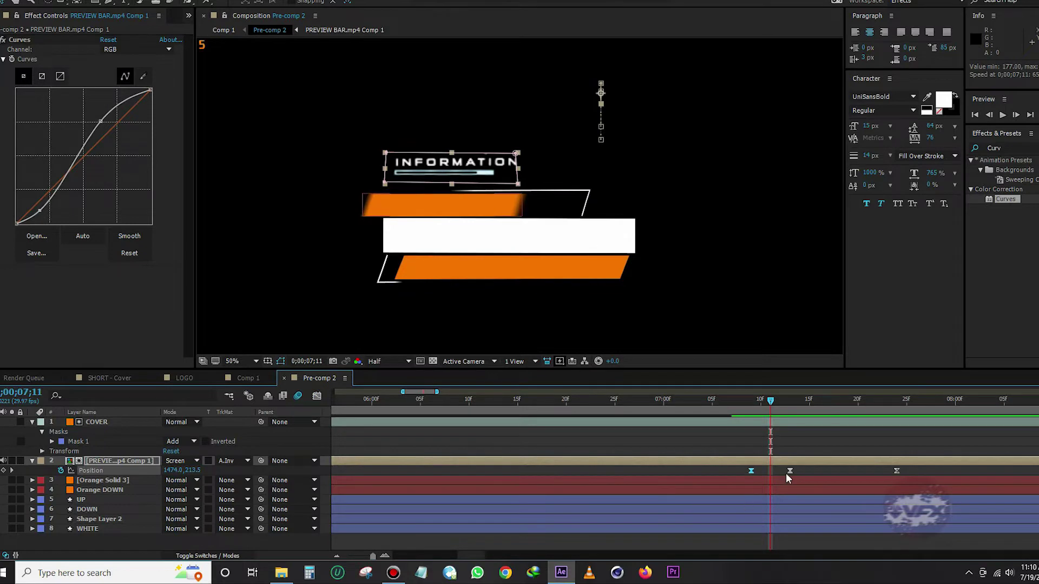
drag(789, 470, 779, 470)
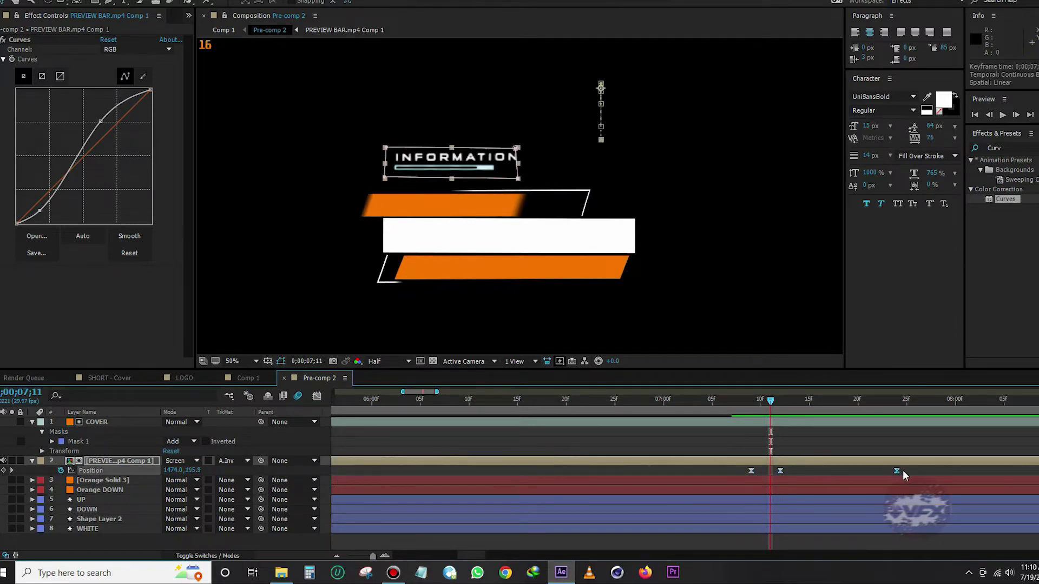
click(730, 403)
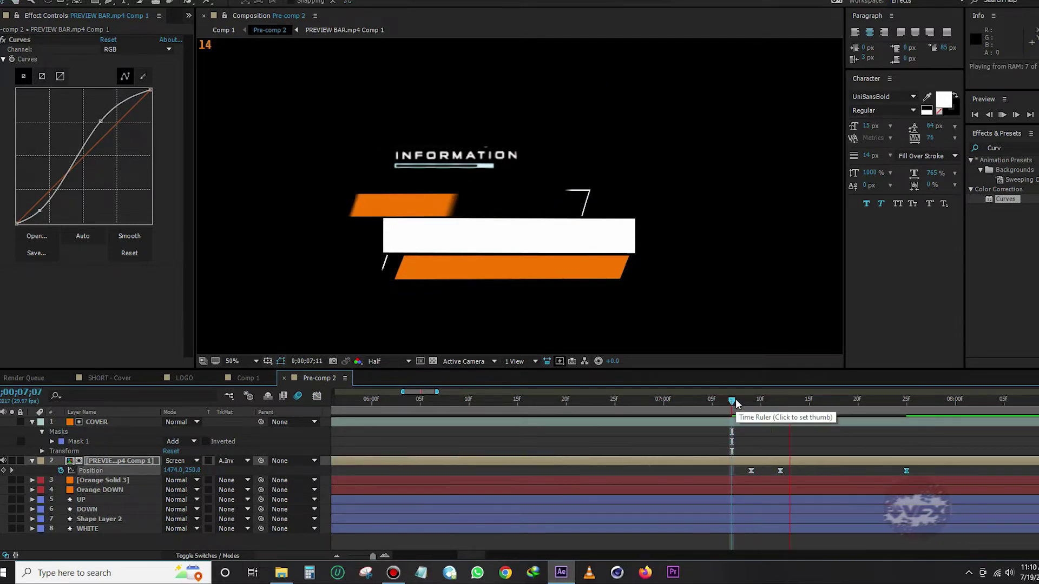
drag(729, 402, 750, 399)
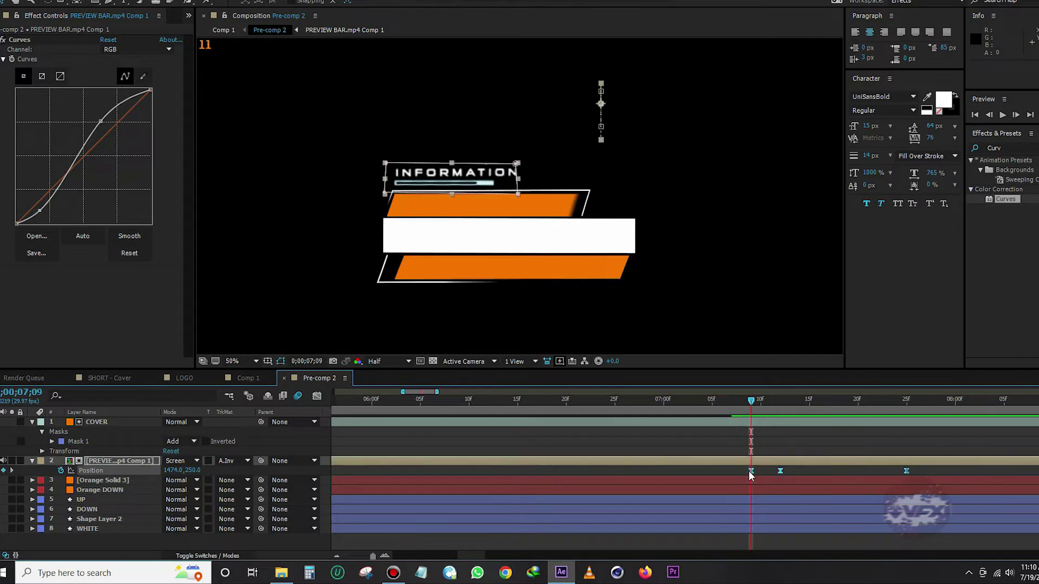
drag(751, 470, 624, 471)
click(587, 402)
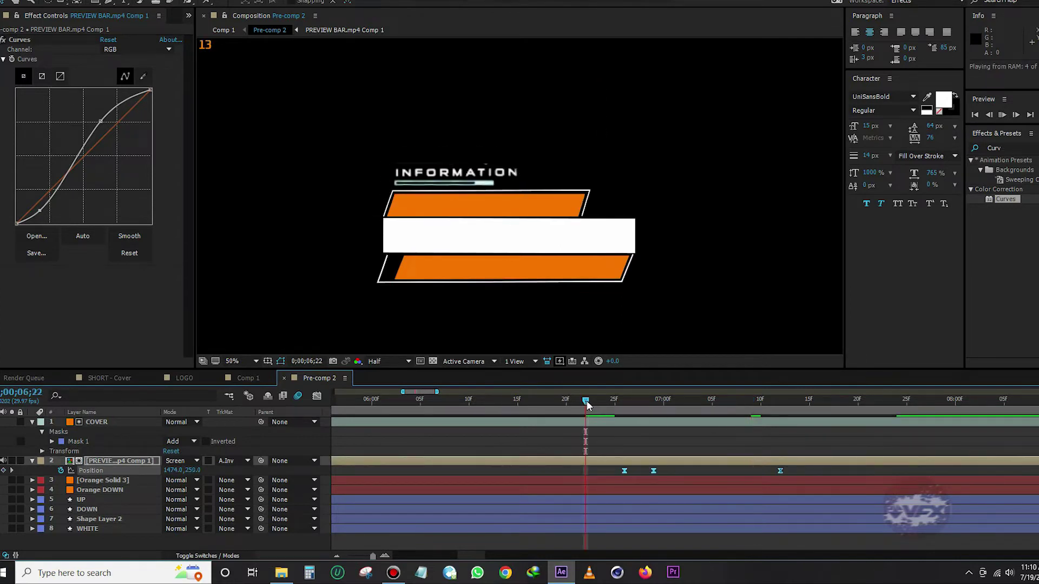
click(796, 470)
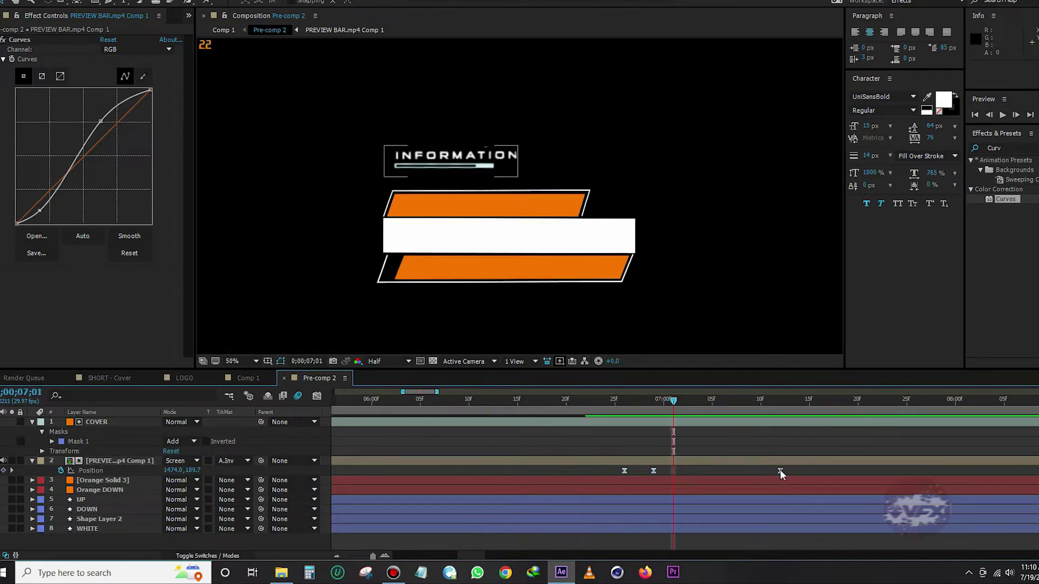
Build a 100%-to-36% Opacity flicker on the title around 06;20, then draw a rectangle mask over its left part.
drag(780, 471, 652, 471)
key(t)
drag(626, 400, 567, 401)
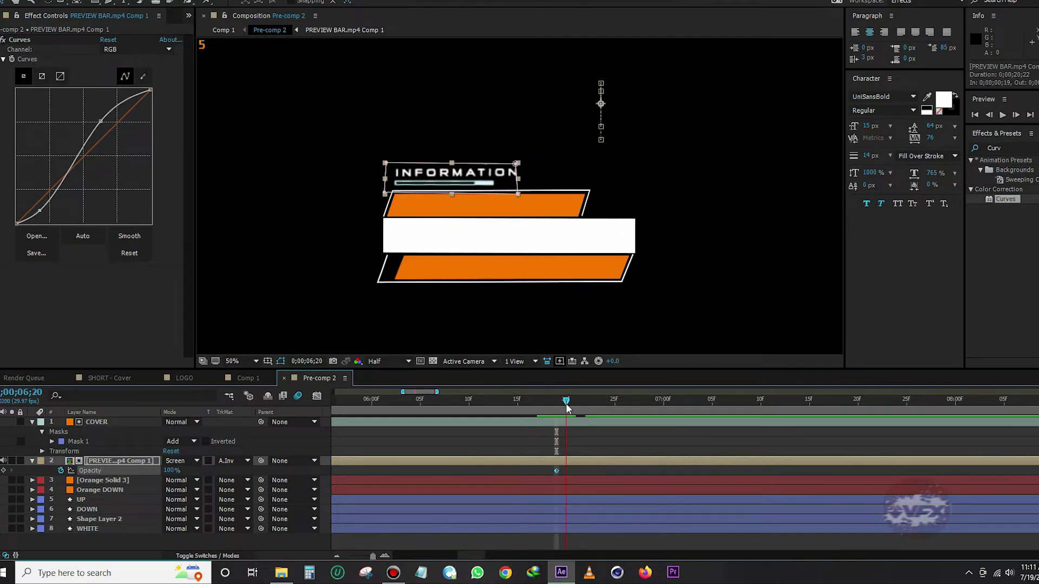
drag(172, 470, 141, 479)
key(ctrl+c)
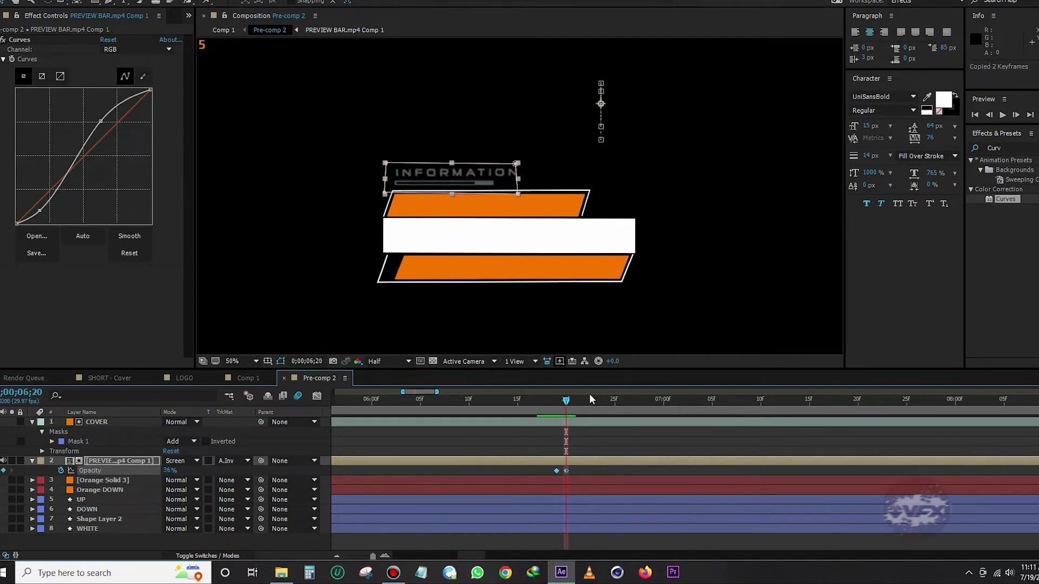
drag(574, 410, 537, 409)
drag(595, 471, 585, 471)
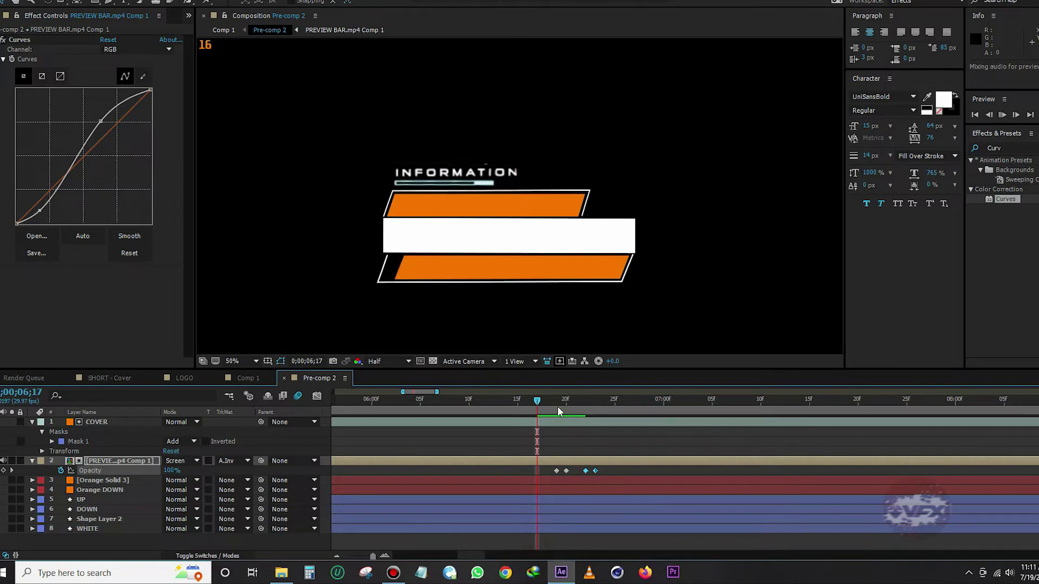
drag(545, 403, 566, 404)
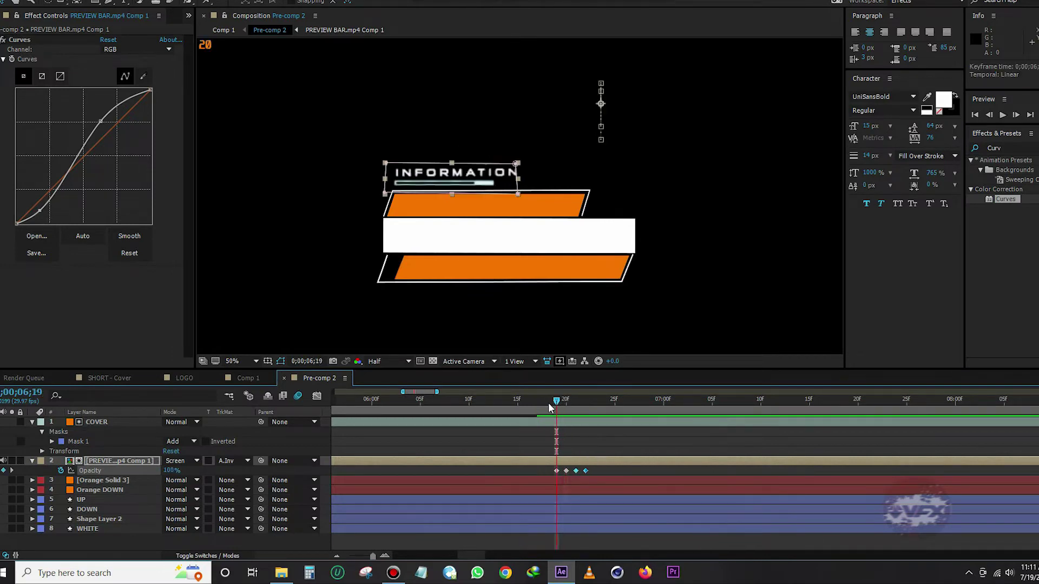
click(95, 4)
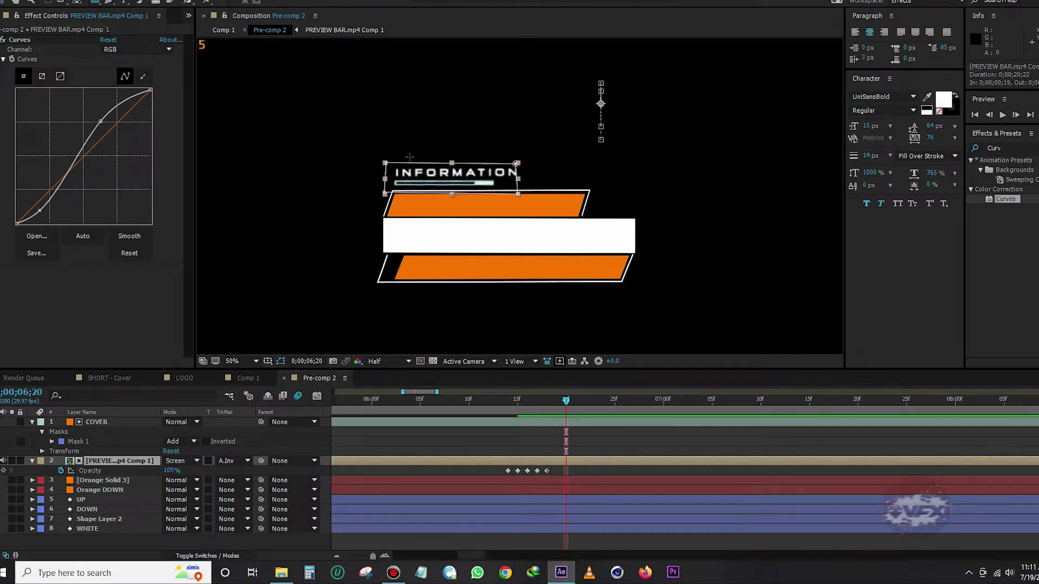
drag(385, 151, 431, 206)
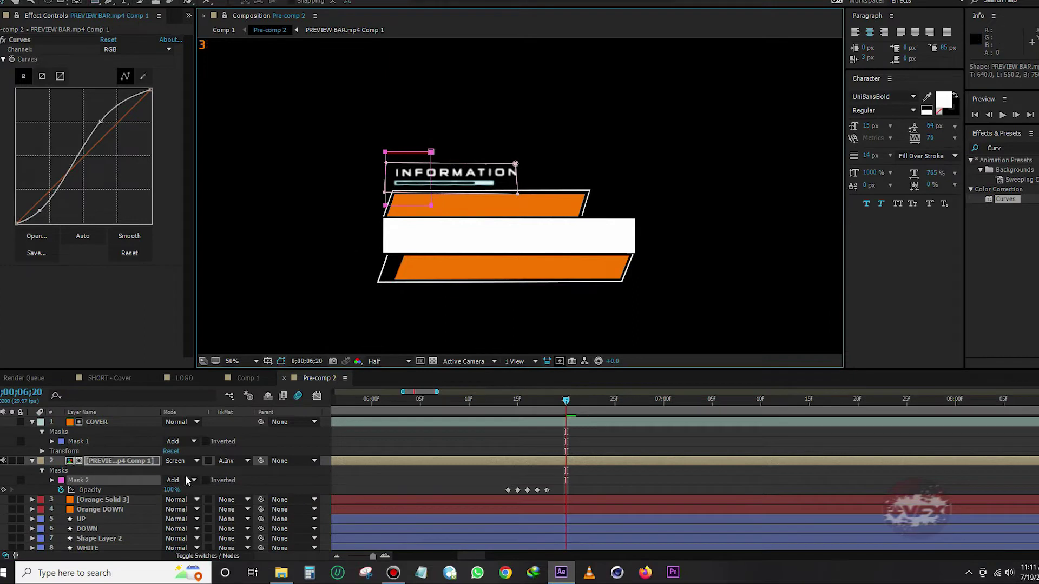
Set Mask 2 to Subtract, keyframe its path sliding off the text, and feather it 41 px.
click(187, 481)
mouse_move(428, 209)
mouse_down()
mouse_move(379, 207)
mouse_move(535, 205)
mouse_up()
click(52, 480)
drag(579, 413, 507, 412)
key(space)
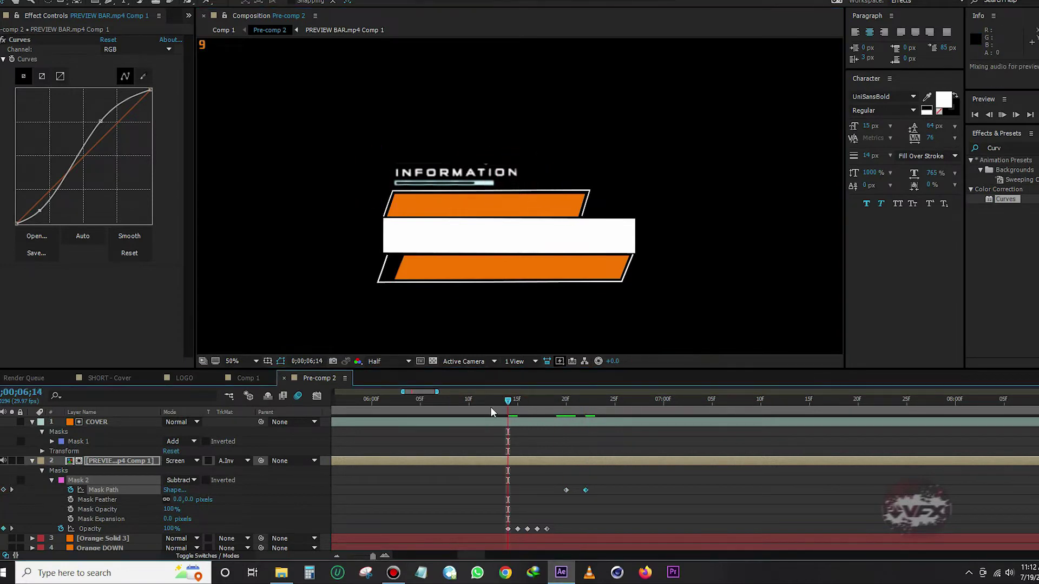
key(space)
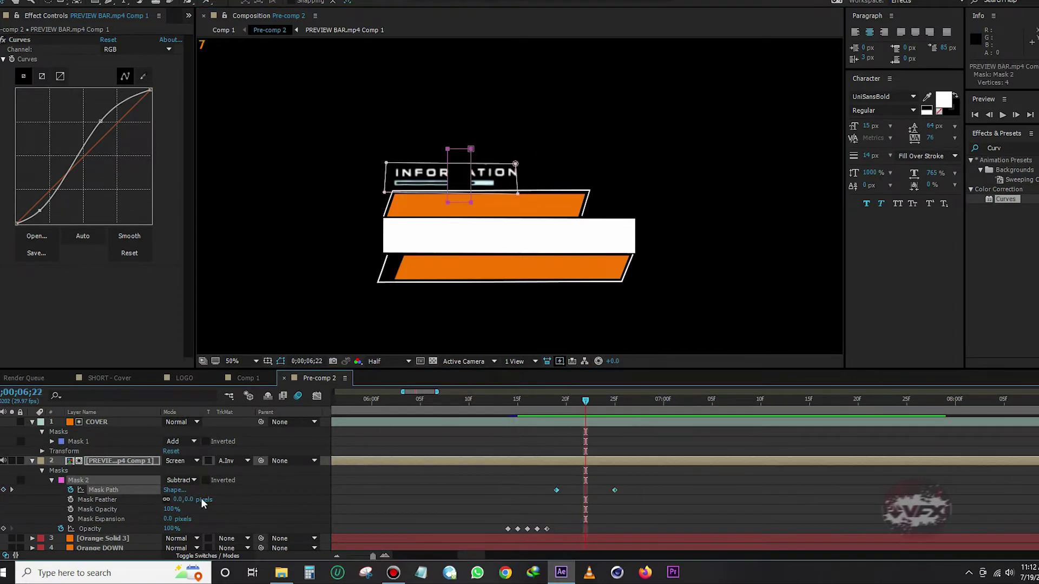
drag(202, 502, 215, 505)
drag(614, 490, 624, 490)
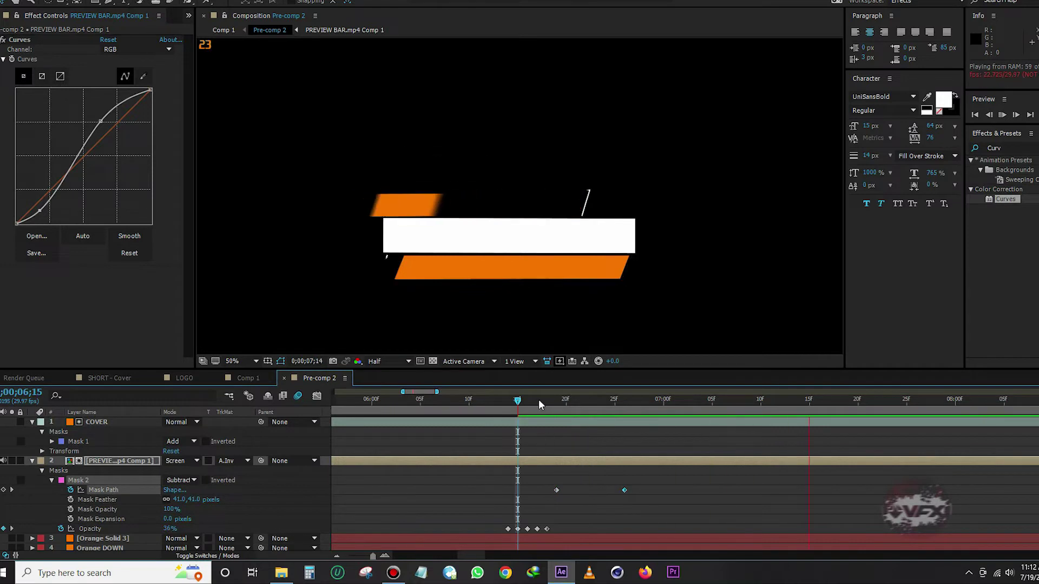
click(469, 400)
key(space)
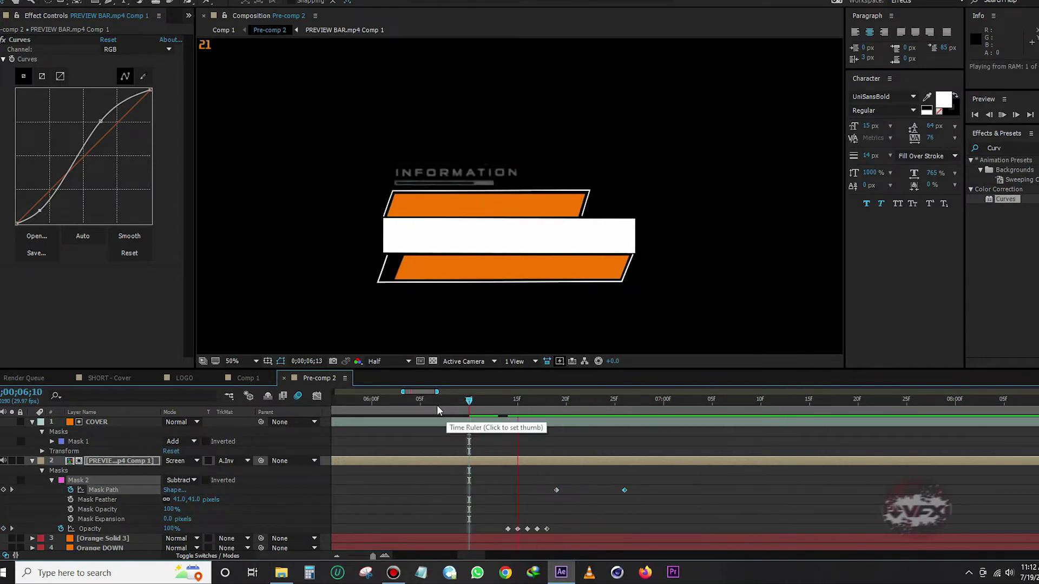
key(space)
Shift all the title's keyframes four frames later and preview from 06;17.
key(u)
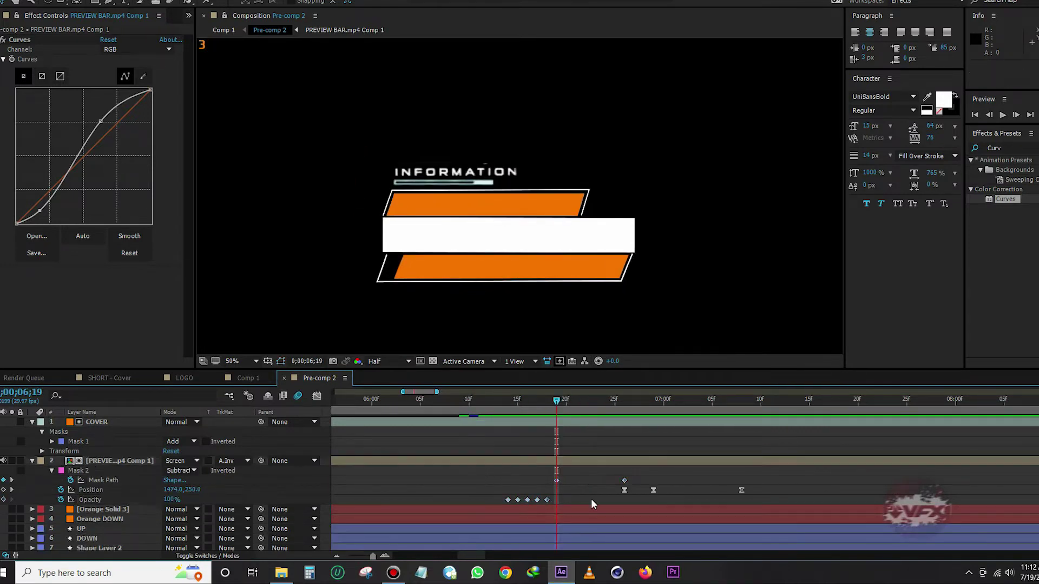
drag(624, 489, 660, 488)
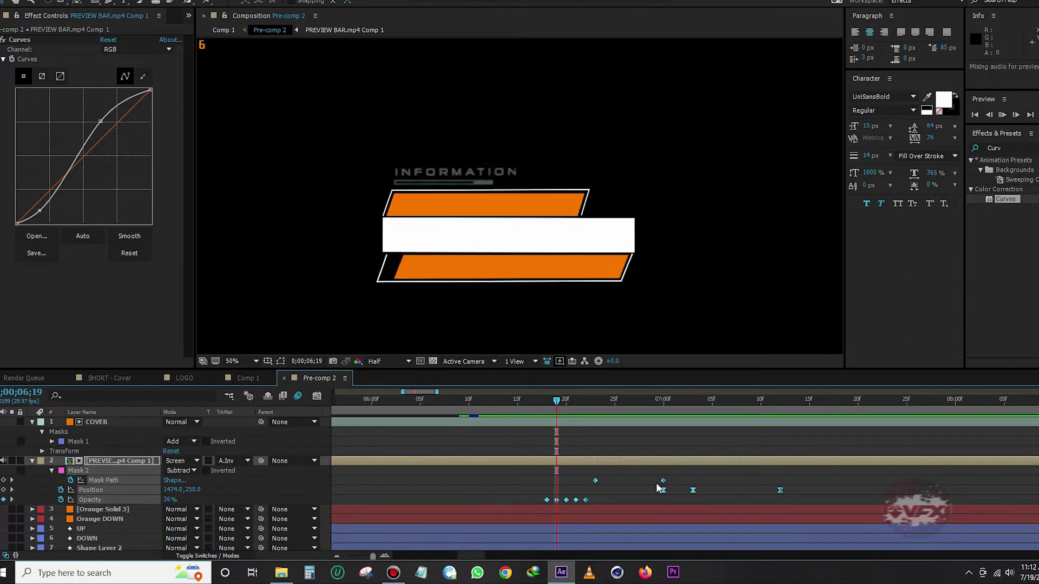
key(Page_Up)
key(Page_Up)
key(Page_Up)
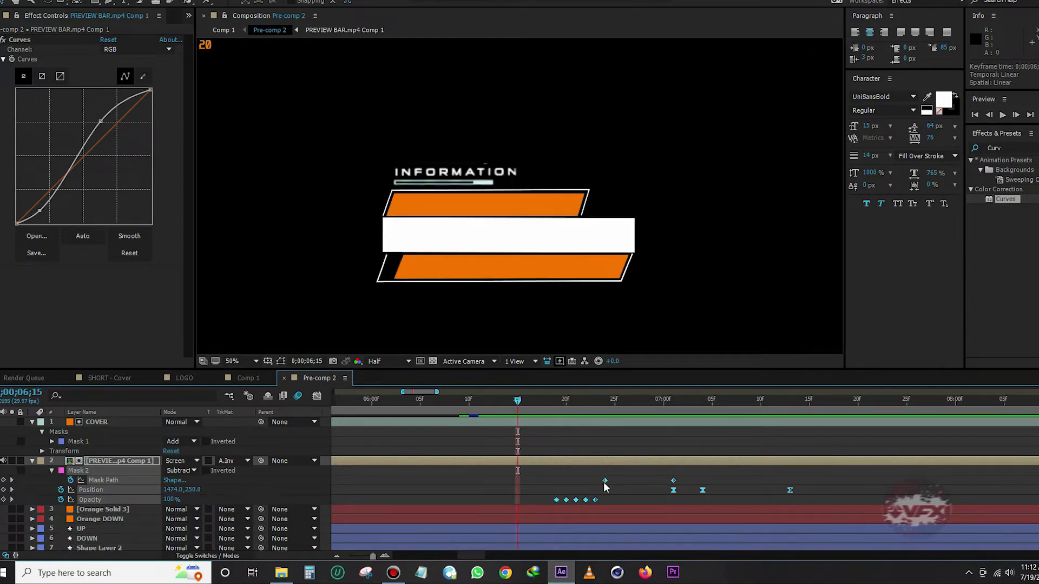
key(alt+Right)
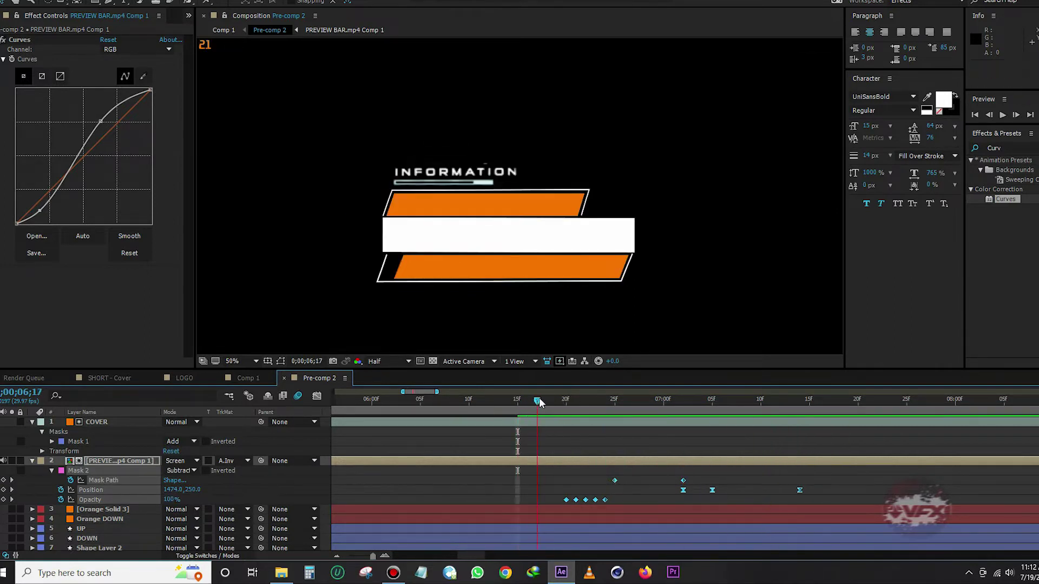
click(539, 399)
key(space)
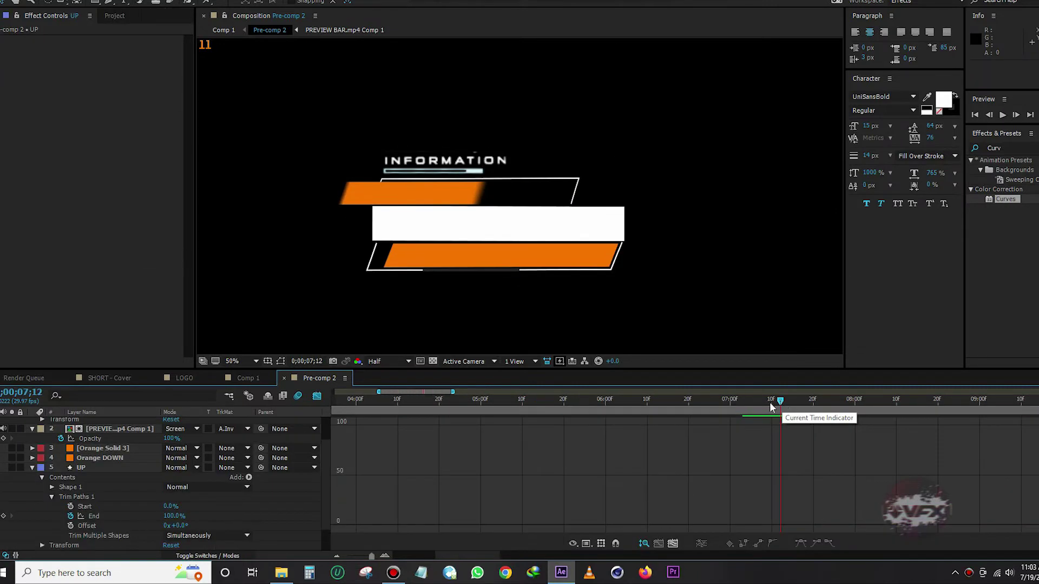
Keyframe the UP outline's Trim Paths Start and nudge its second keyframe slightly later.
drag(771, 407, 763, 402)
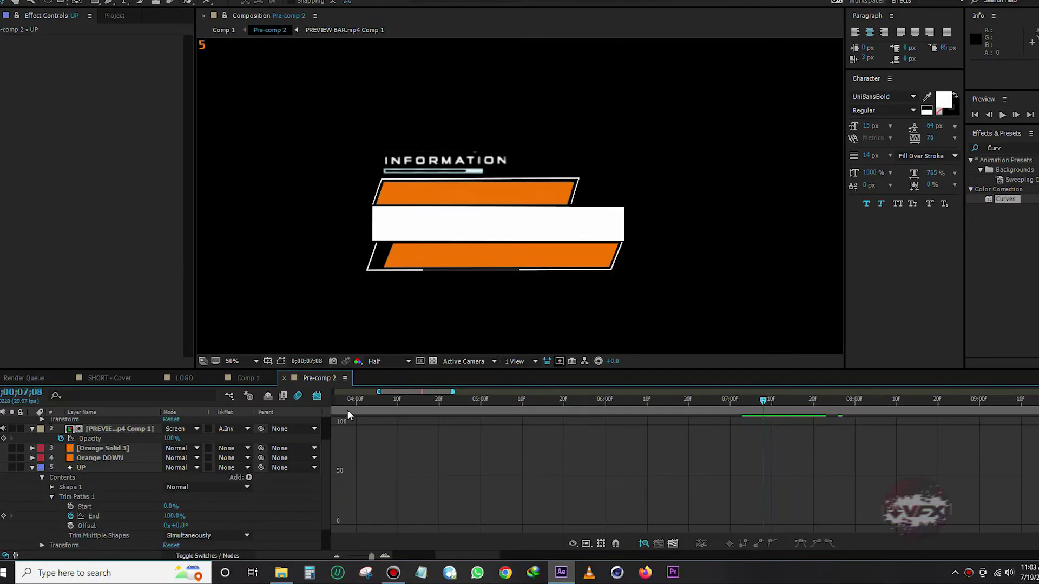
click(317, 396)
click(71, 507)
click(787, 403)
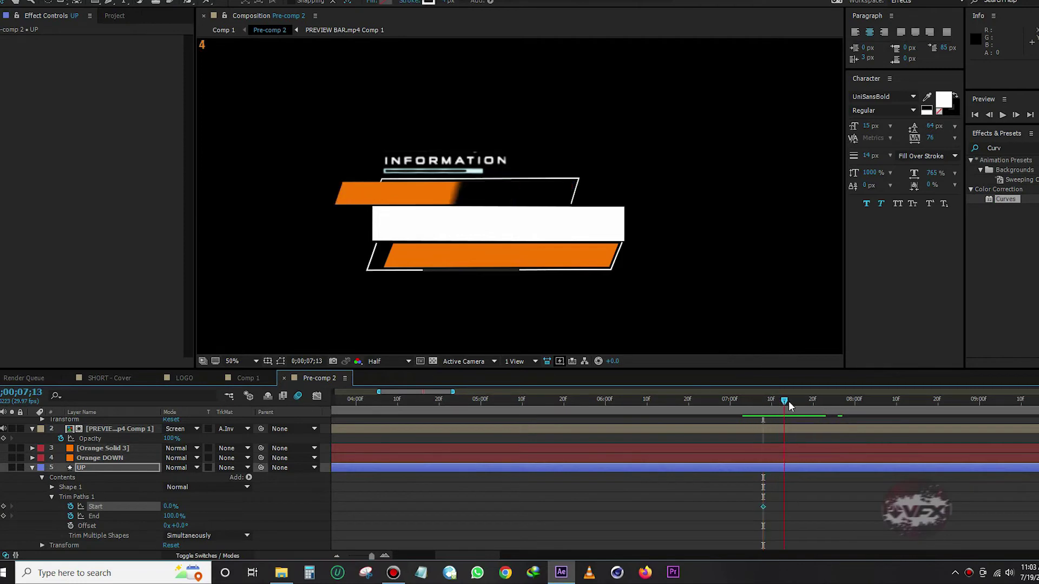
click(757, 408)
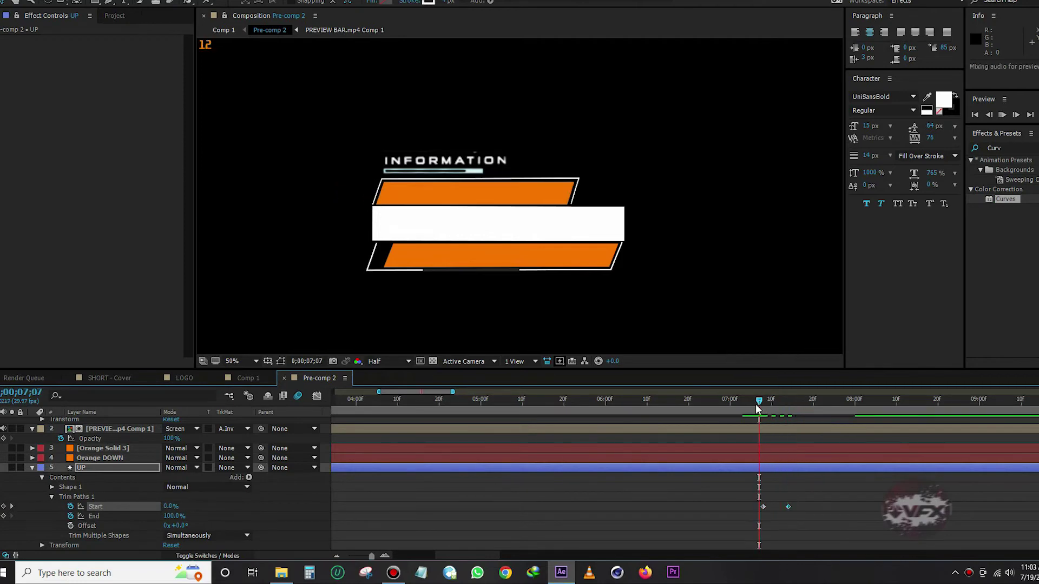
drag(765, 409, 777, 406)
drag(787, 506, 800, 506)
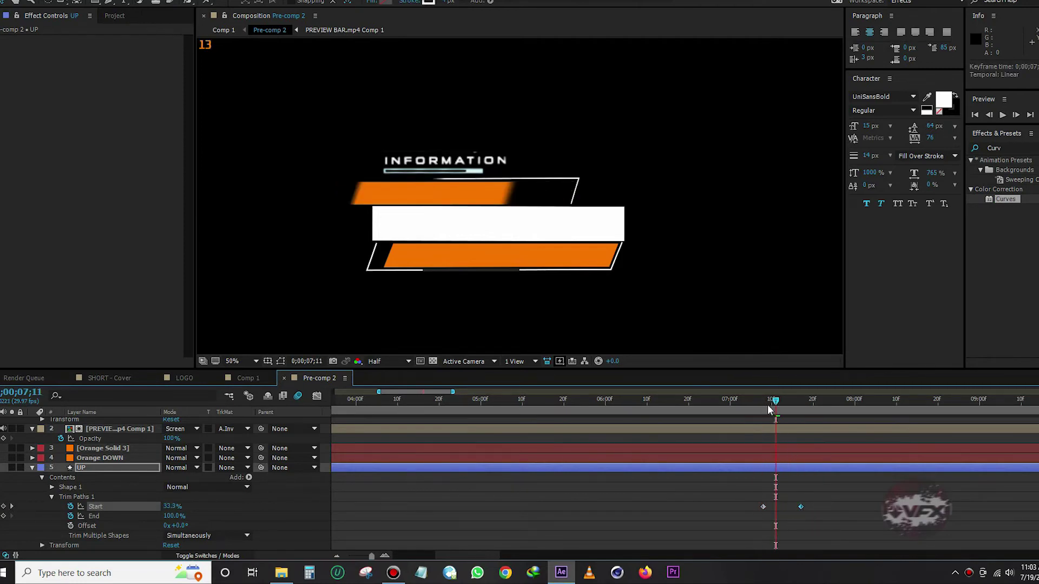
click(749, 405)
drag(749, 410, 787, 401)
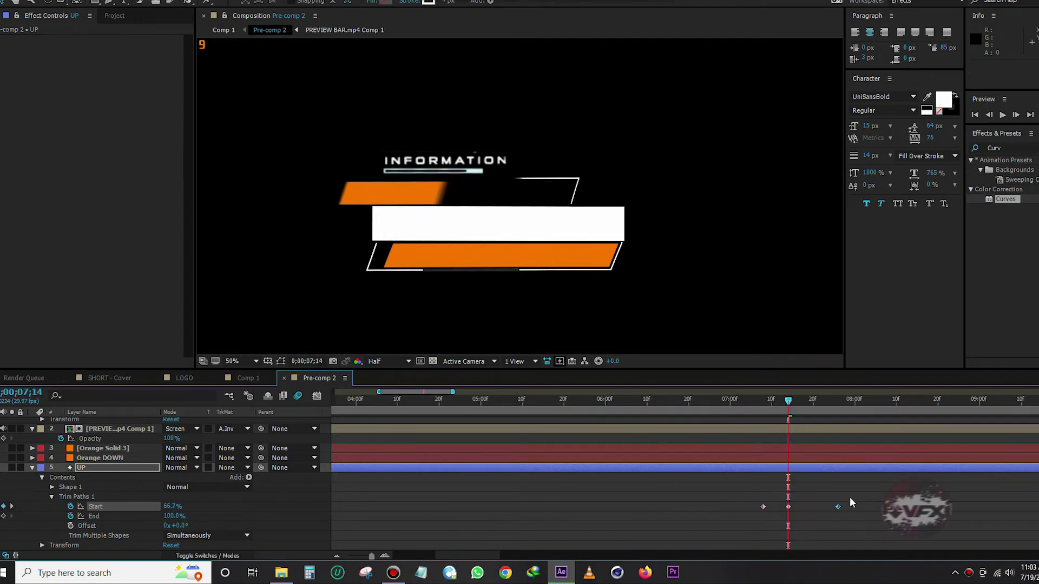
In the Graph Editor, lower the middle Start keyframe and lengthen its handles, then preview the eased reveal.
drag(849, 497, 760, 509)
click(316, 395)
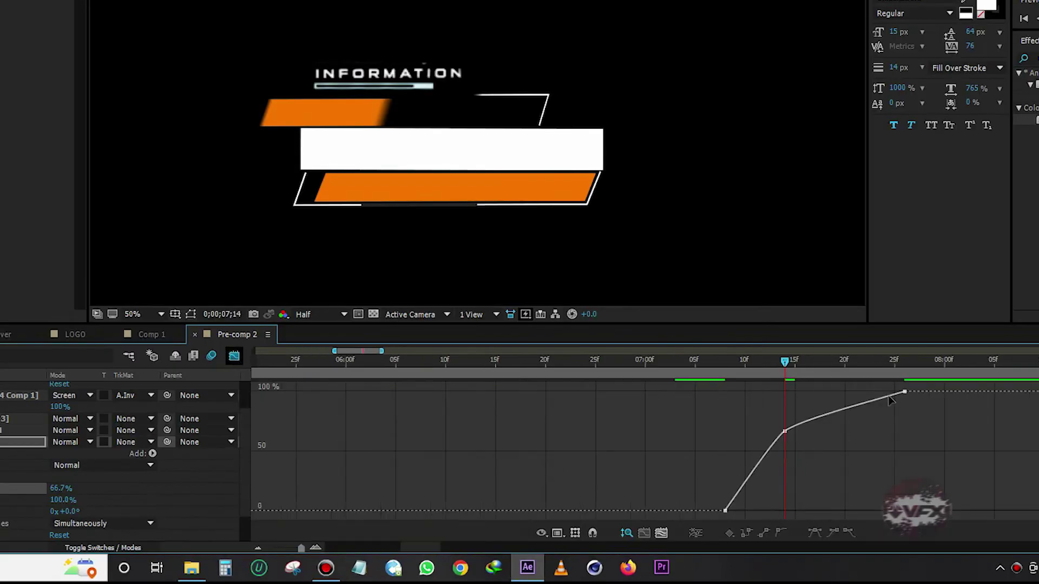
drag(782, 436, 785, 445)
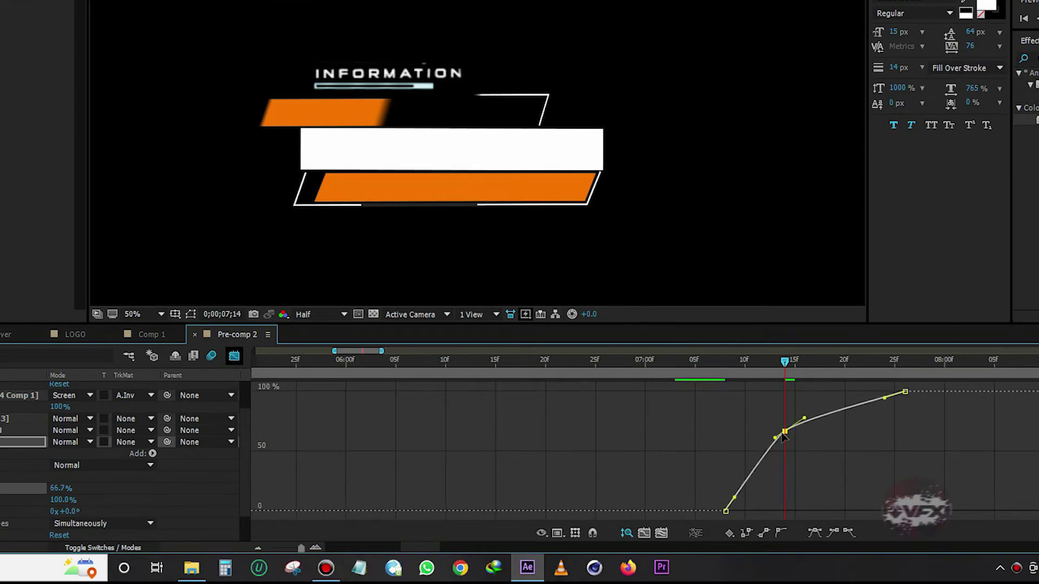
drag(788, 441, 769, 406)
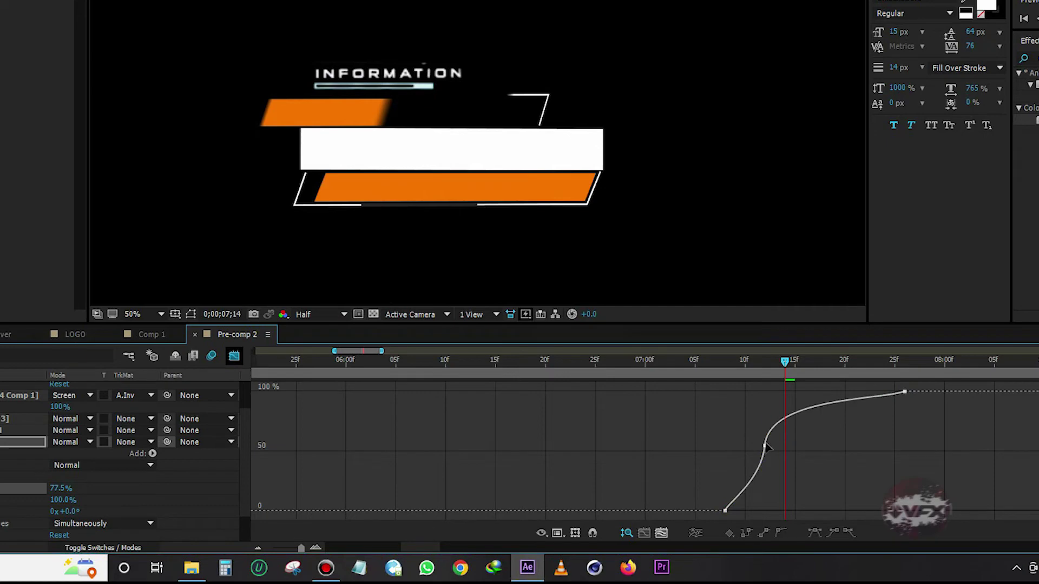
double_click(737, 501)
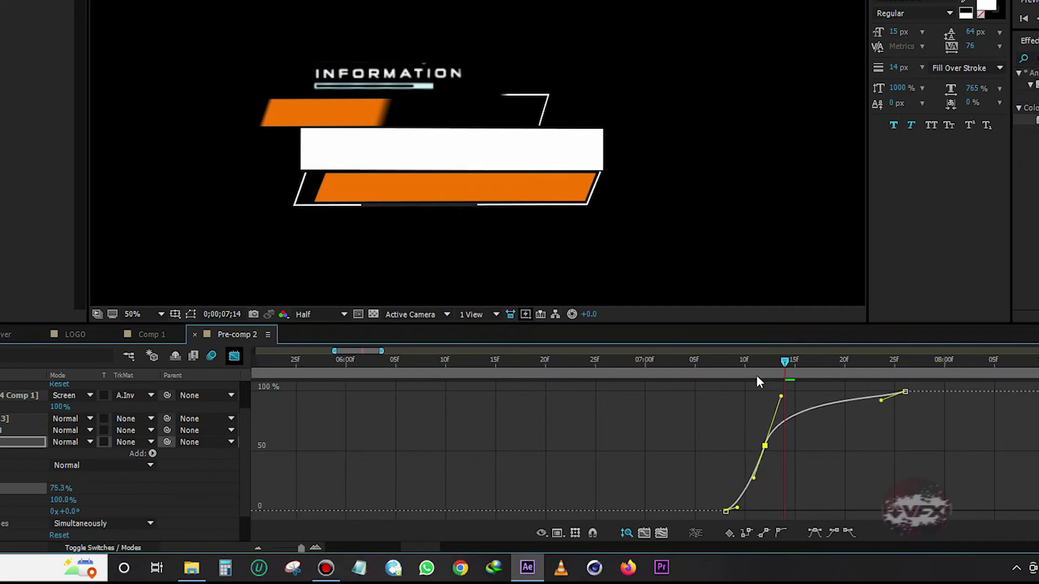
drag(756, 382, 743, 382)
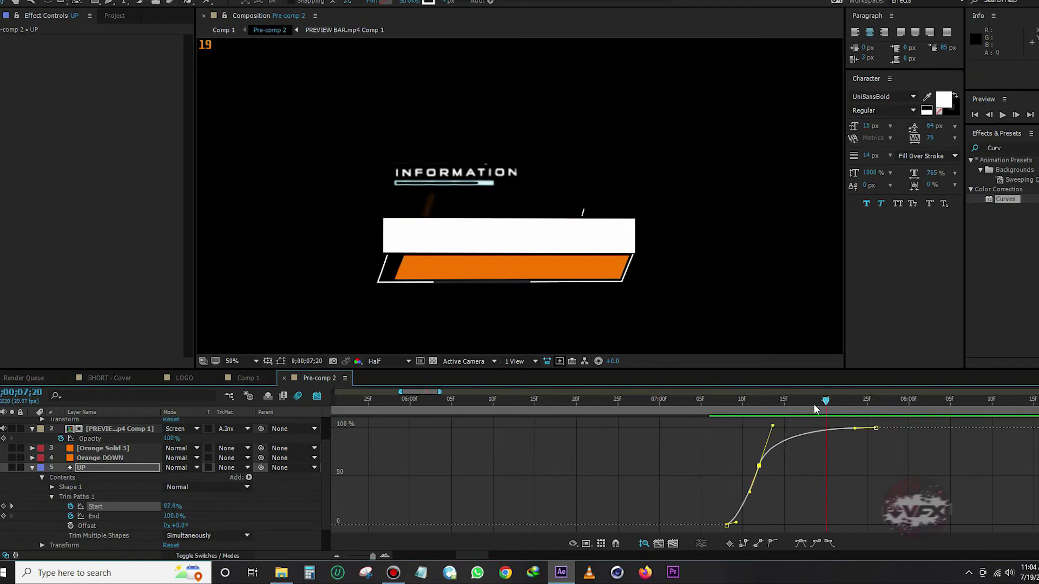
key(space)
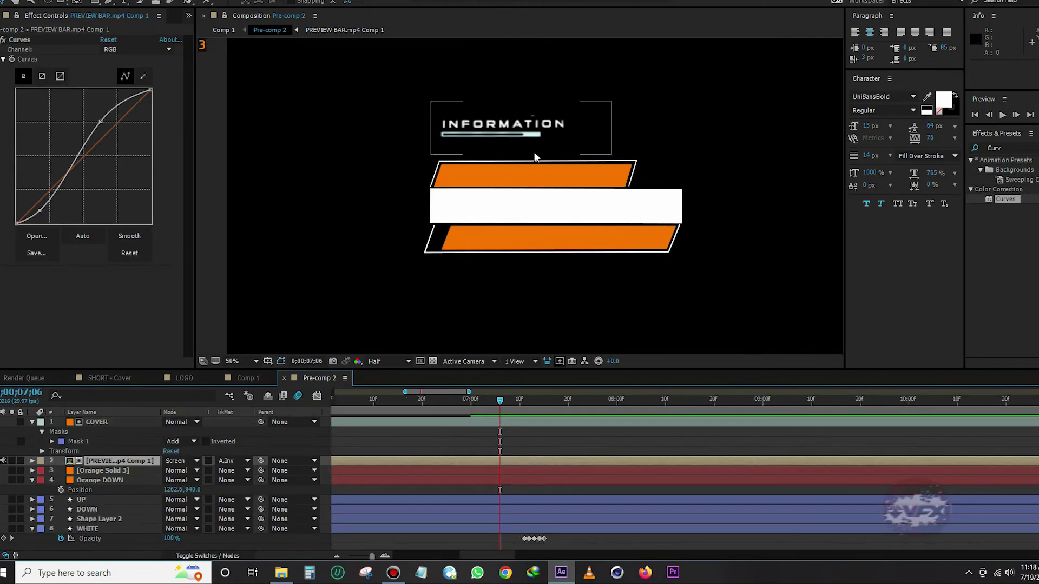
Keyframe Orange DOWN's Position, pushing it right at 7;10 and sliding it back left at 7;16.
click(32, 481)
click(31, 480)
click(61, 516)
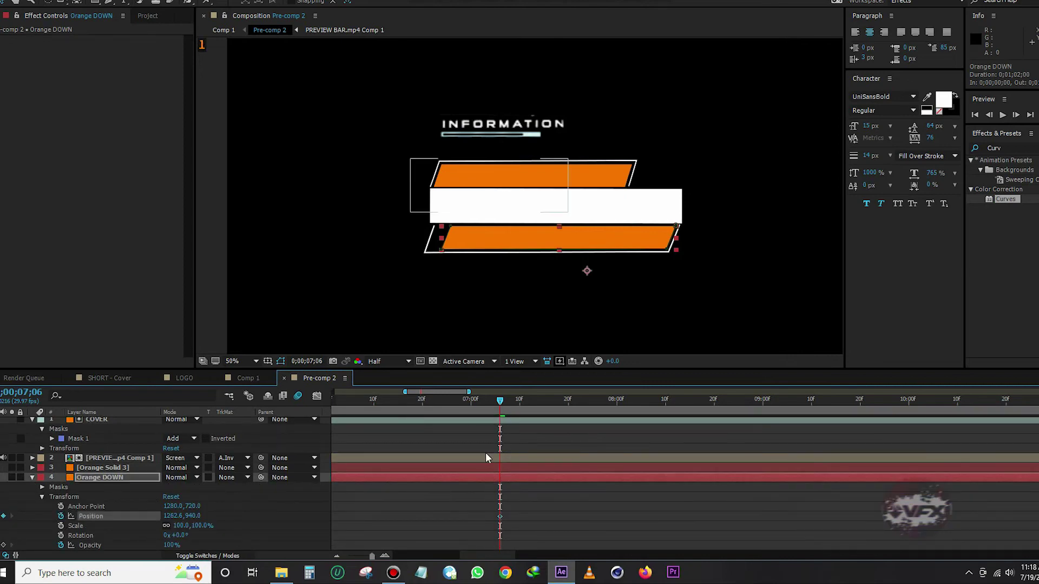
click(520, 409)
drag(172, 518, 317, 506)
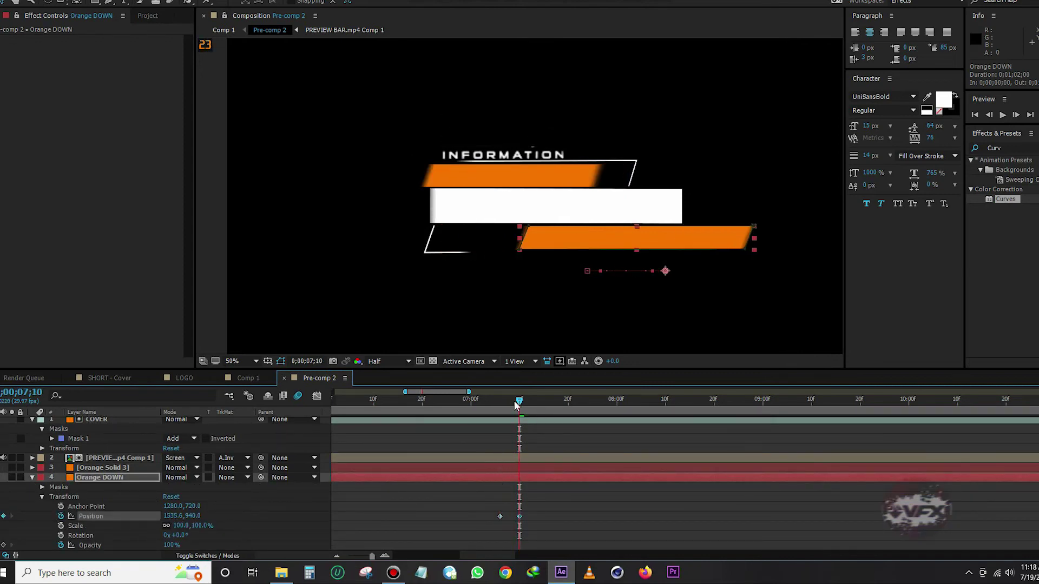
click(549, 403)
drag(182, 516, 9, 534)
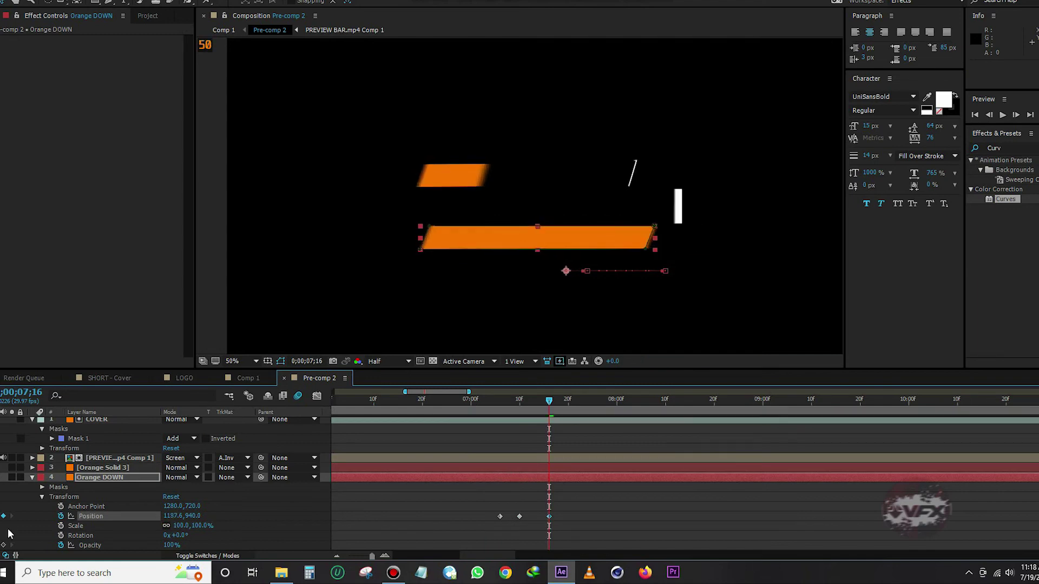
key(Page_Up)
key(Page_Up)
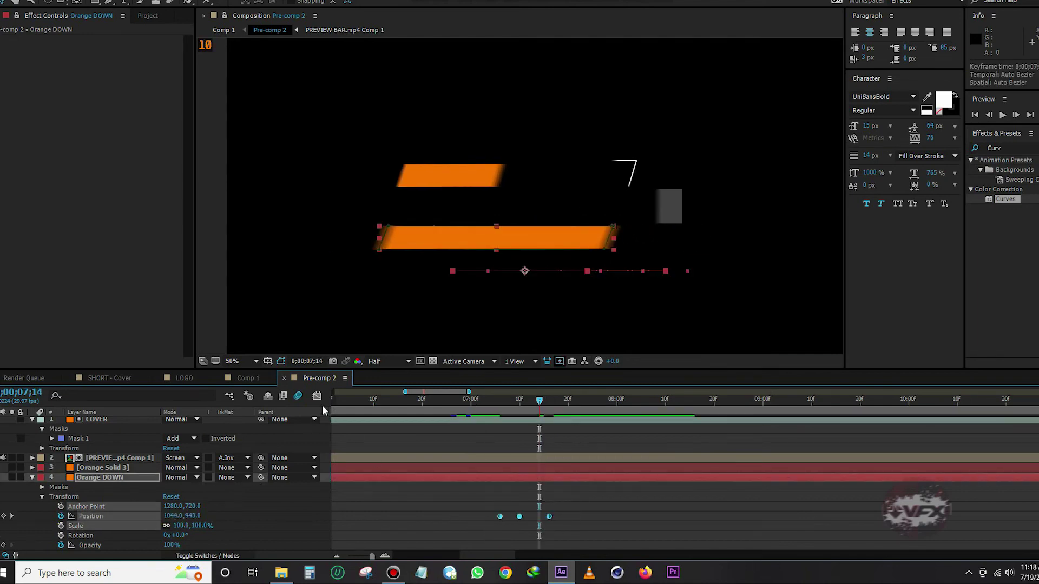
click(317, 396)
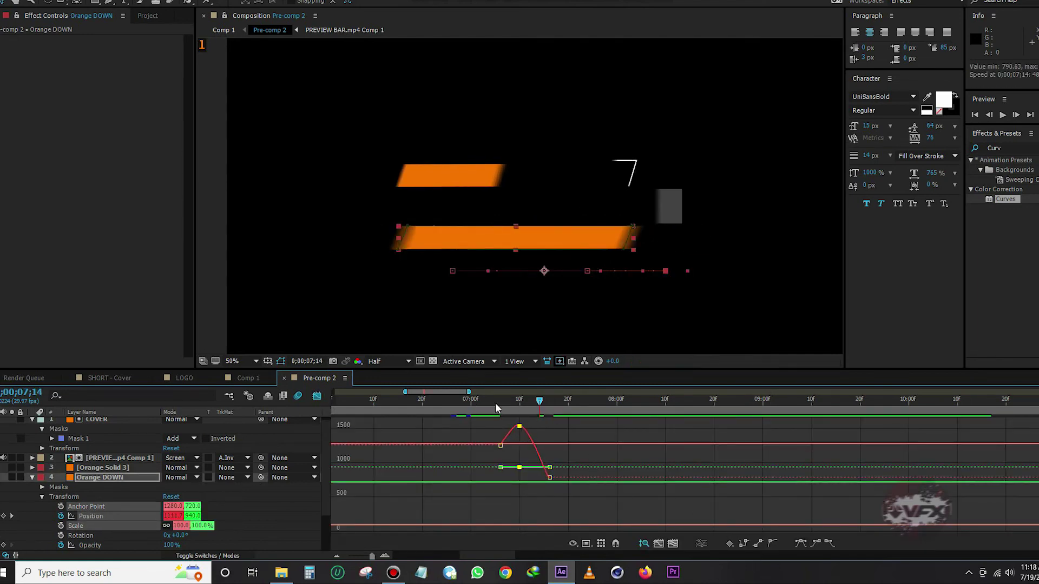
click(492, 407)
drag(492, 407, 544, 407)
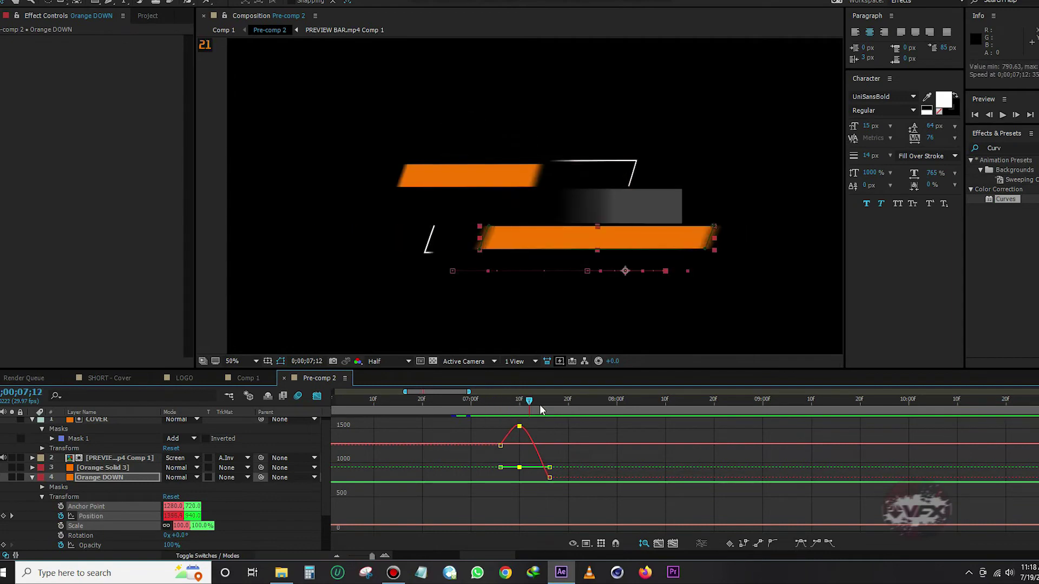
Drag Mask 1's vertices to shrink the lower orange bar to a small sliver.
key(shift+F3)
key(shift+F3)
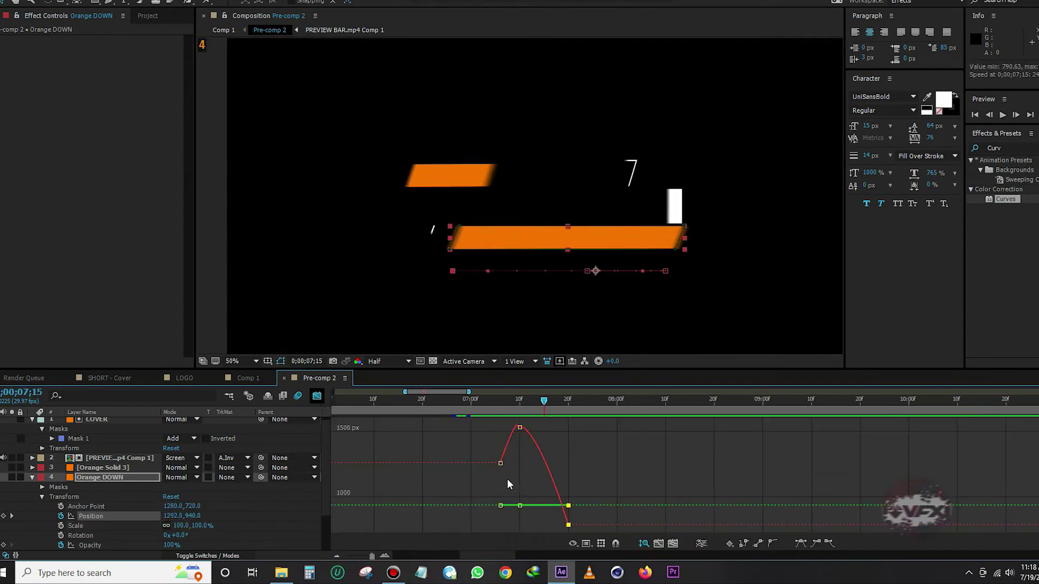
alt+scroll(523, 438, up, 3)
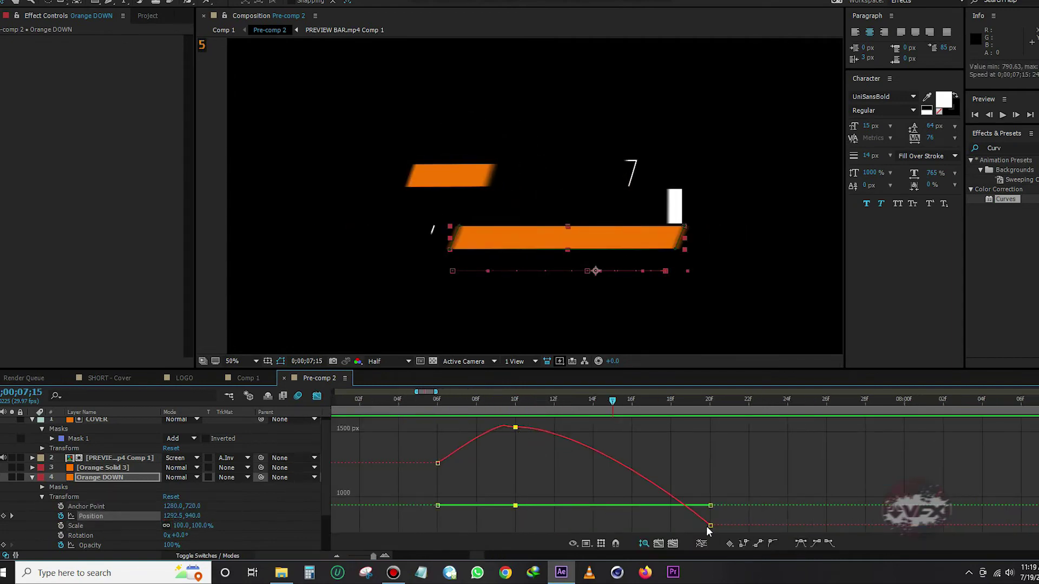
key(shift+F3)
drag(449, 249, 625, 254)
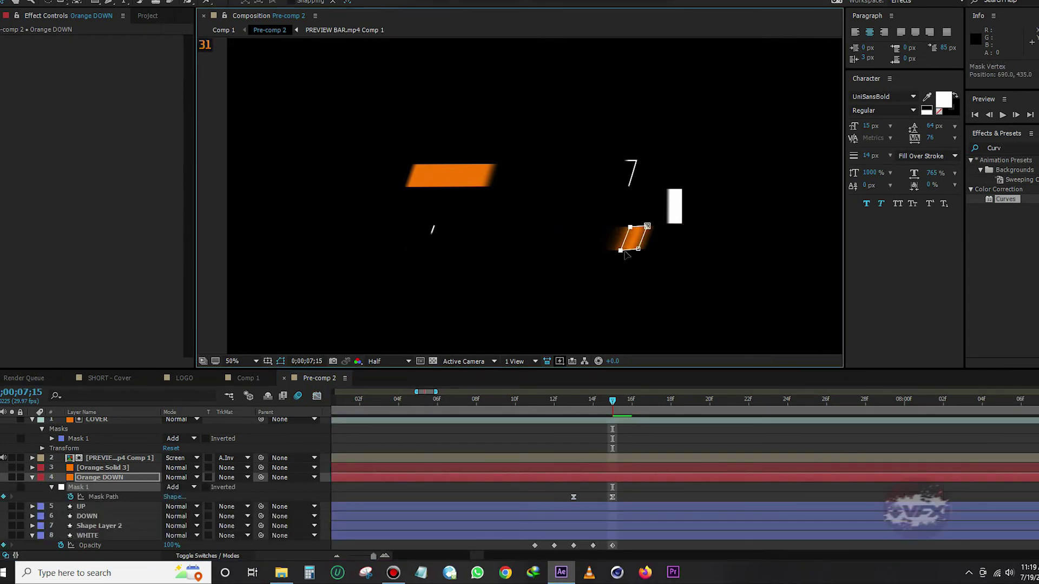
Review the mask reveal, then dim Orange DOWN to 40% opacity at 7;20.
click(637, 403)
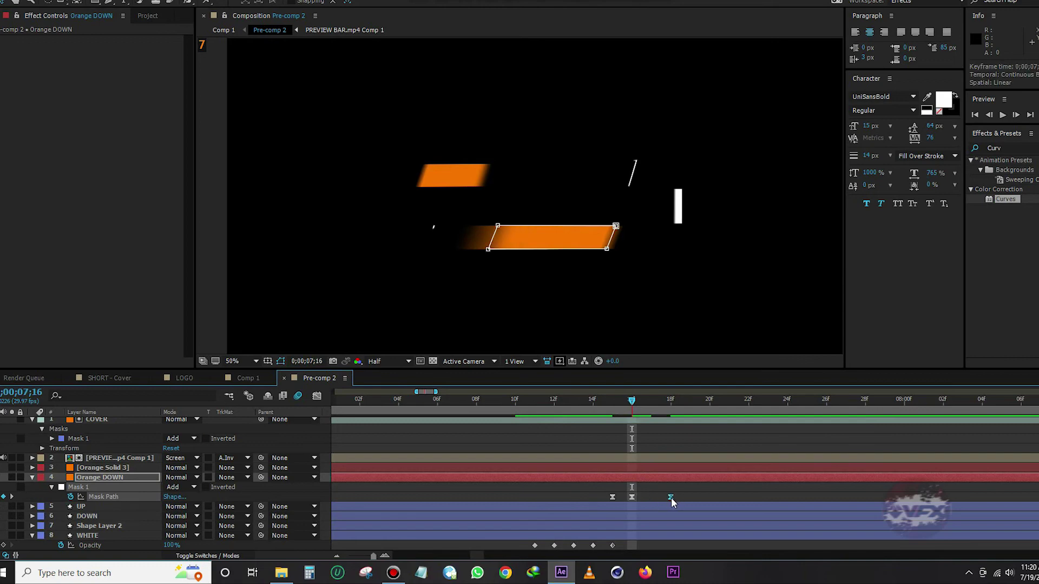
drag(601, 412, 671, 400)
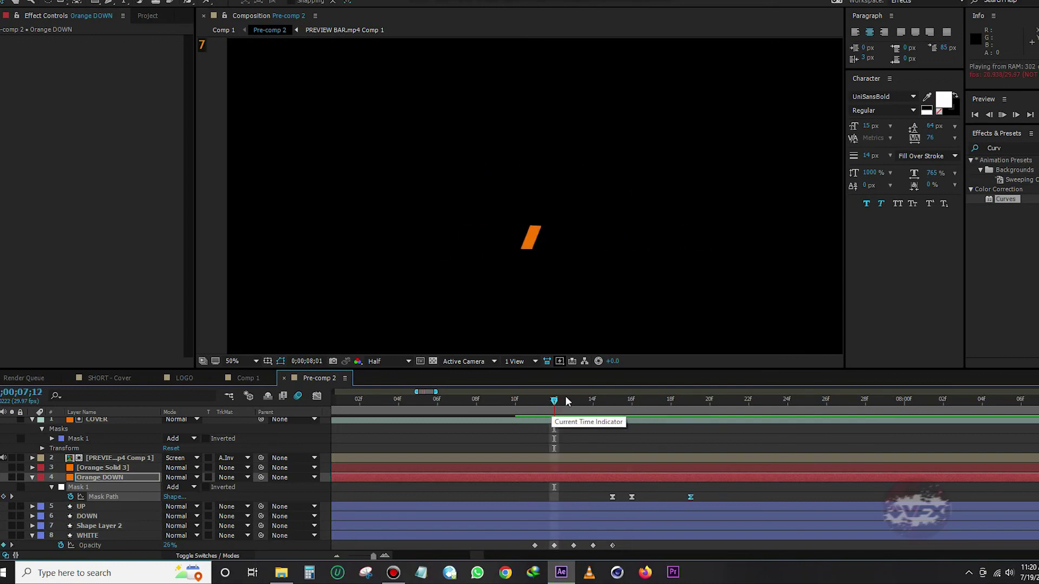
click(709, 400)
click(114, 480)
key(t)
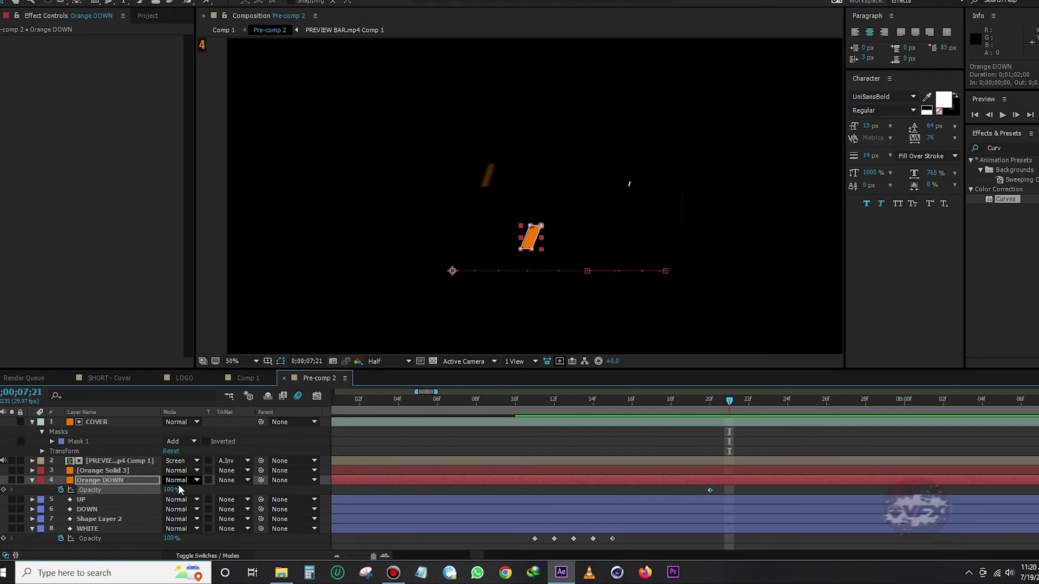
drag(171, 489, 140, 497)
Copy and paste the opacity keyframes for a repeated flicker, shifting them three frames earlier.
shift+click(709, 490)
key(ctrl+c)
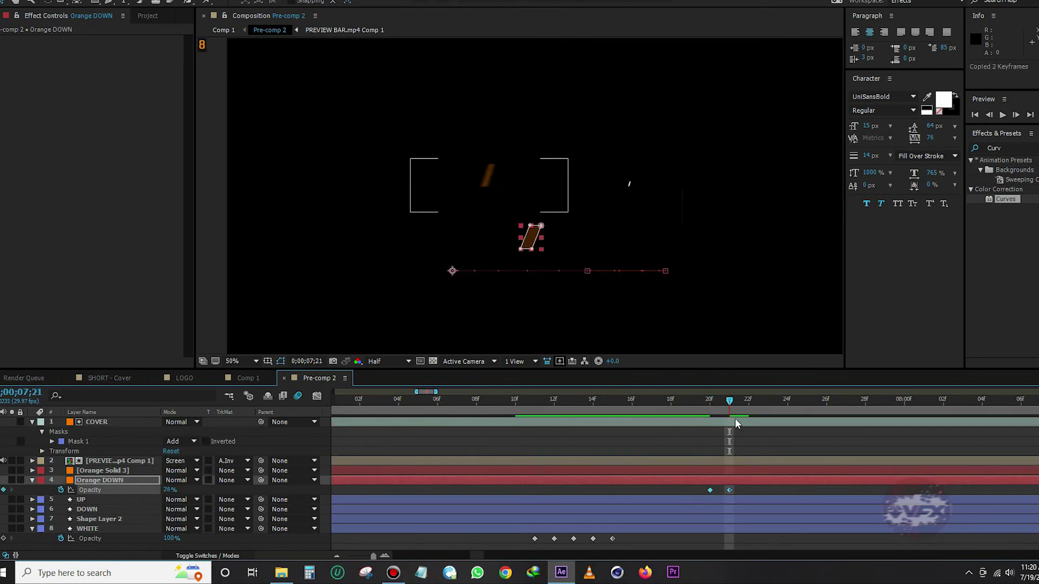
click(809, 411)
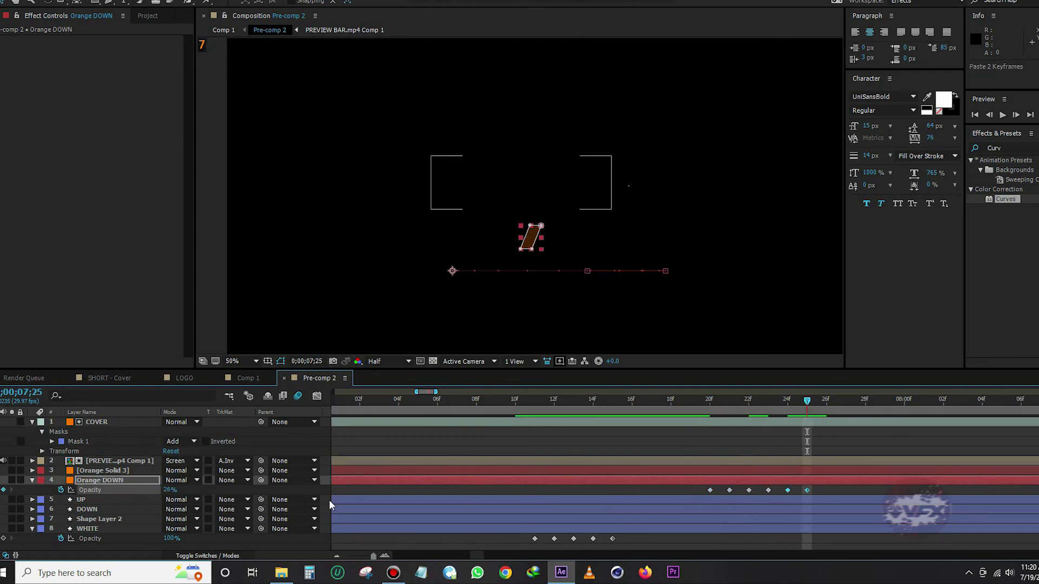
drag(807, 490, 749, 490)
click(572, 407)
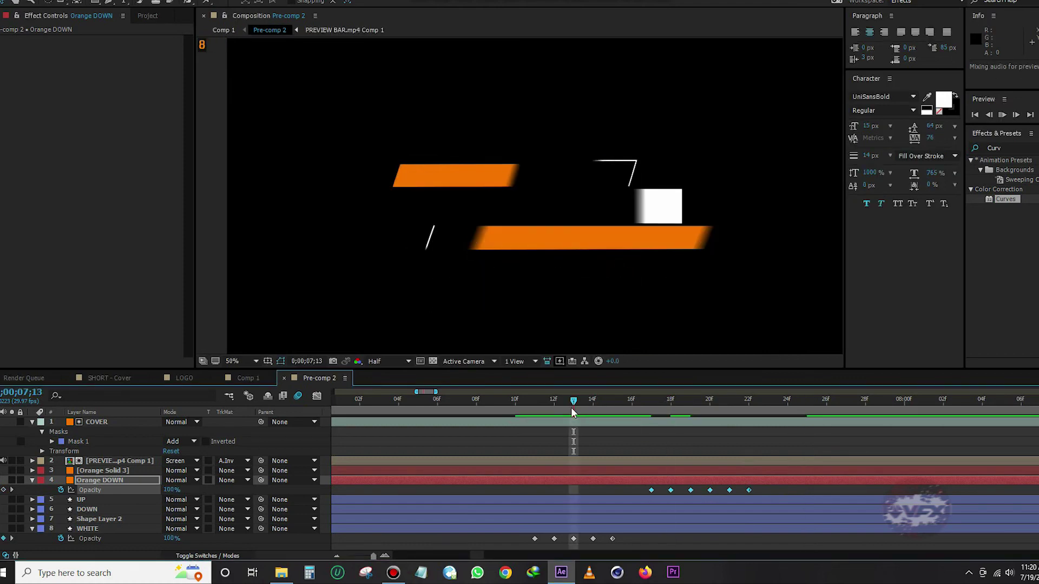
drag(652, 490, 594, 490)
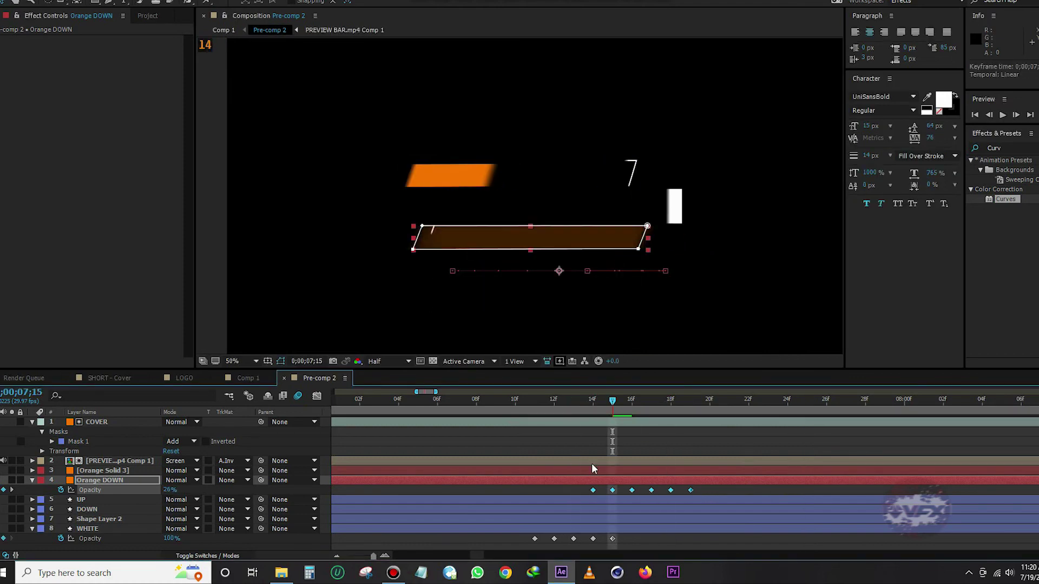
click(517, 406)
Preview the flicker and zoom the timeline out to show the whole composition from the start.
key(space)
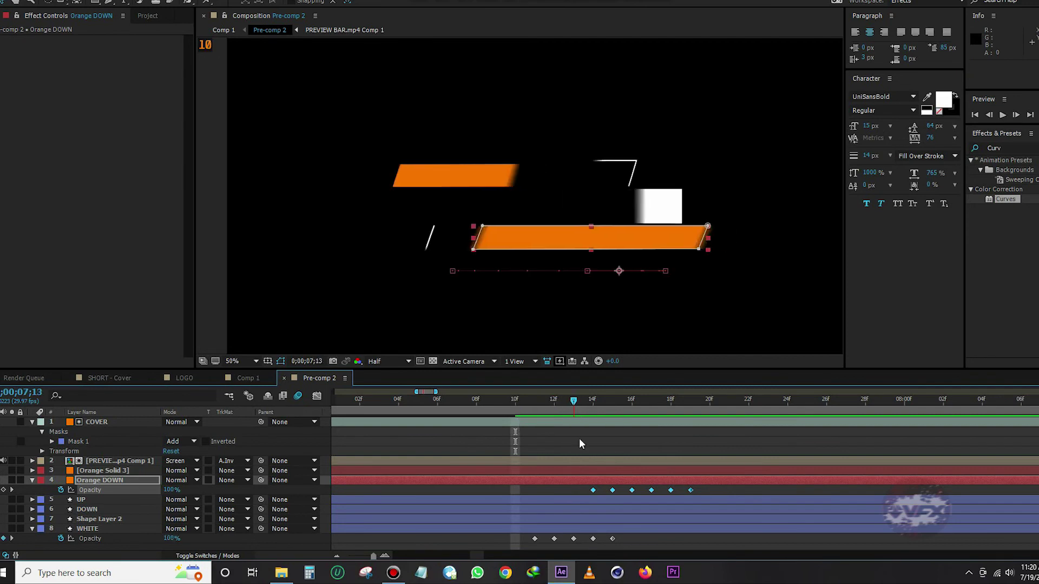
key(minus)
key(comma)
key(Home)
key(semicolon)
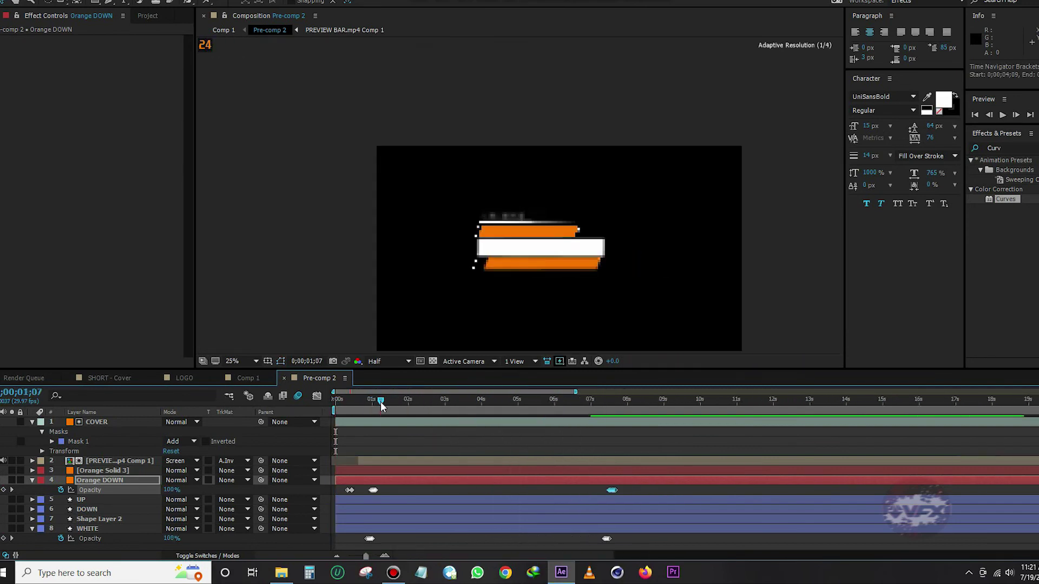
Set the viewer magnification to Fit and play Pre-comp 2 from the beginning.
click(256, 360)
click(248, 155)
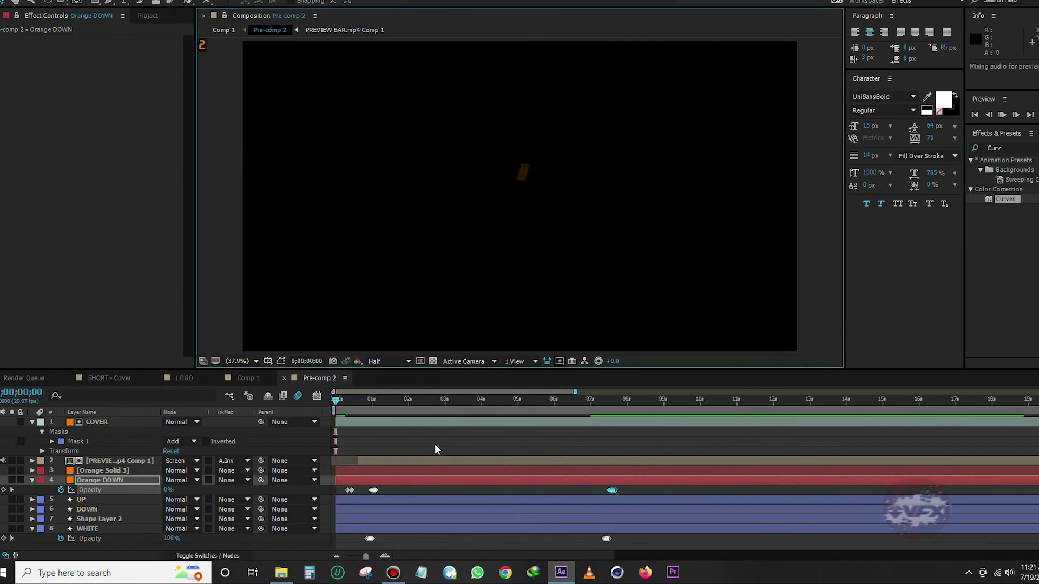
key(space)
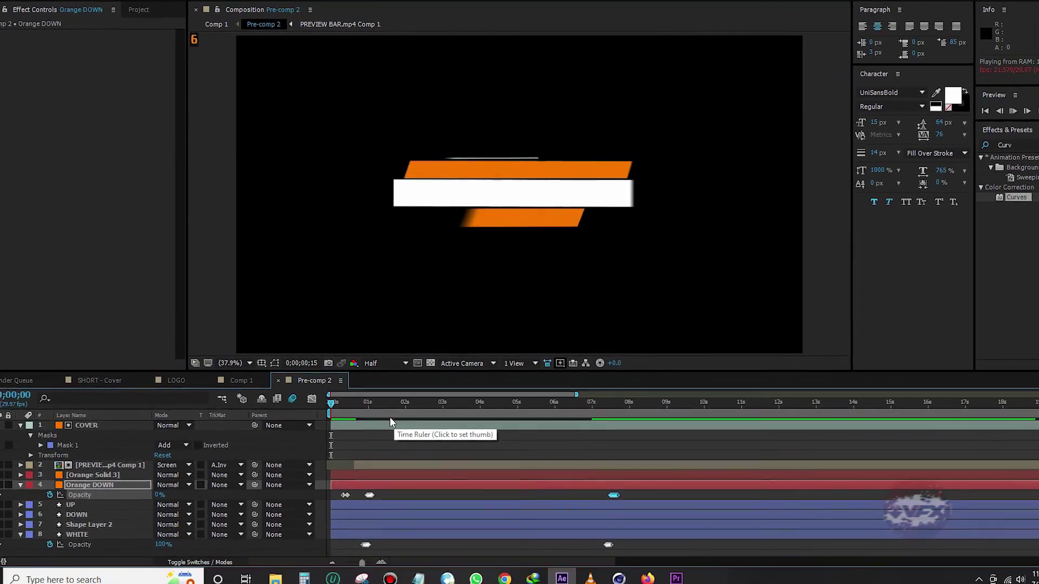